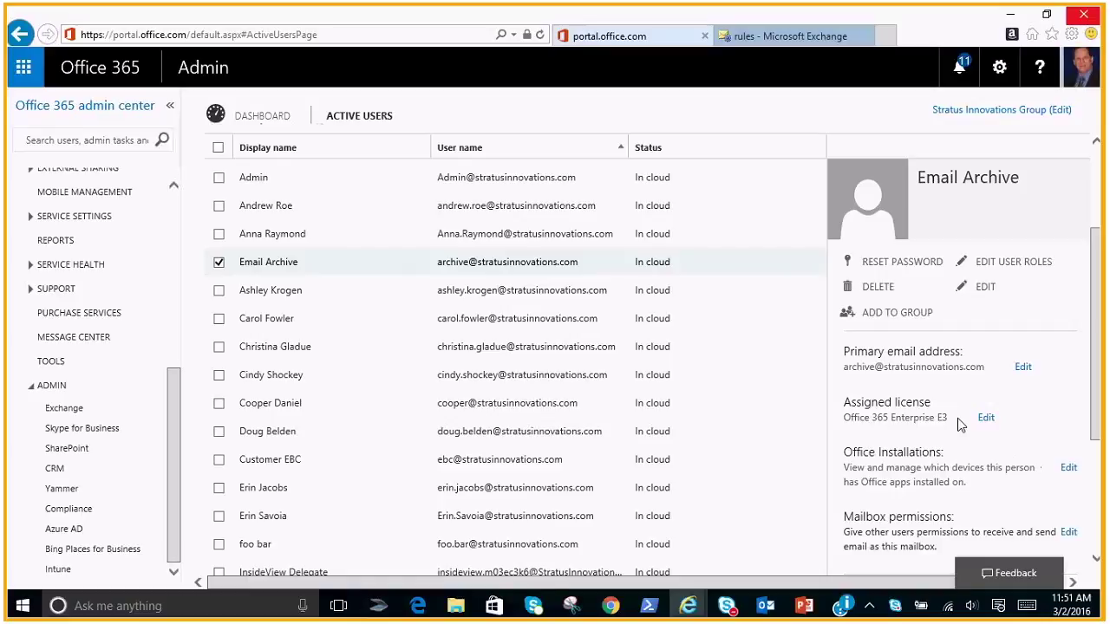
pyautogui.click(987, 420)
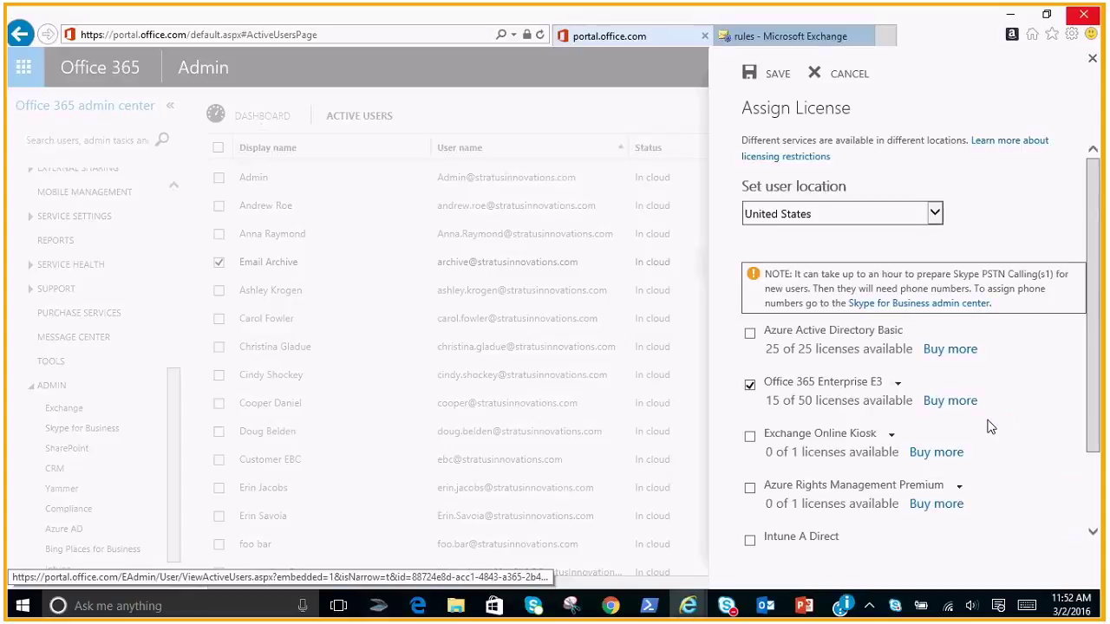
pyautogui.click(900, 386)
pyautogui.moveTo(1095, 359); pyautogui.dragTo(1096, 405)
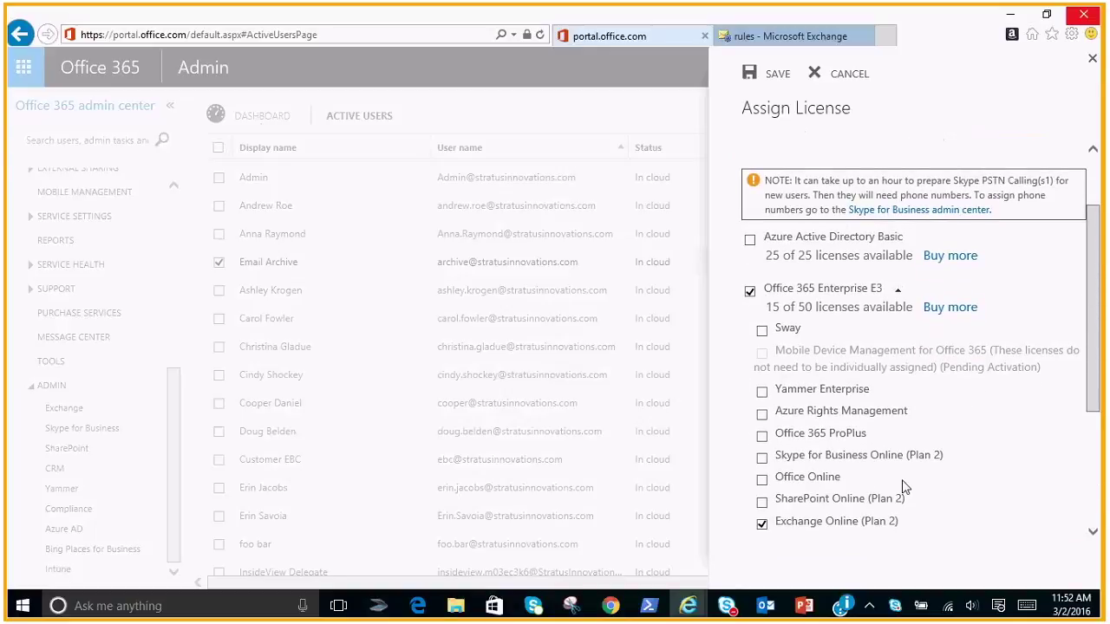
pyautogui.click(1093, 59)
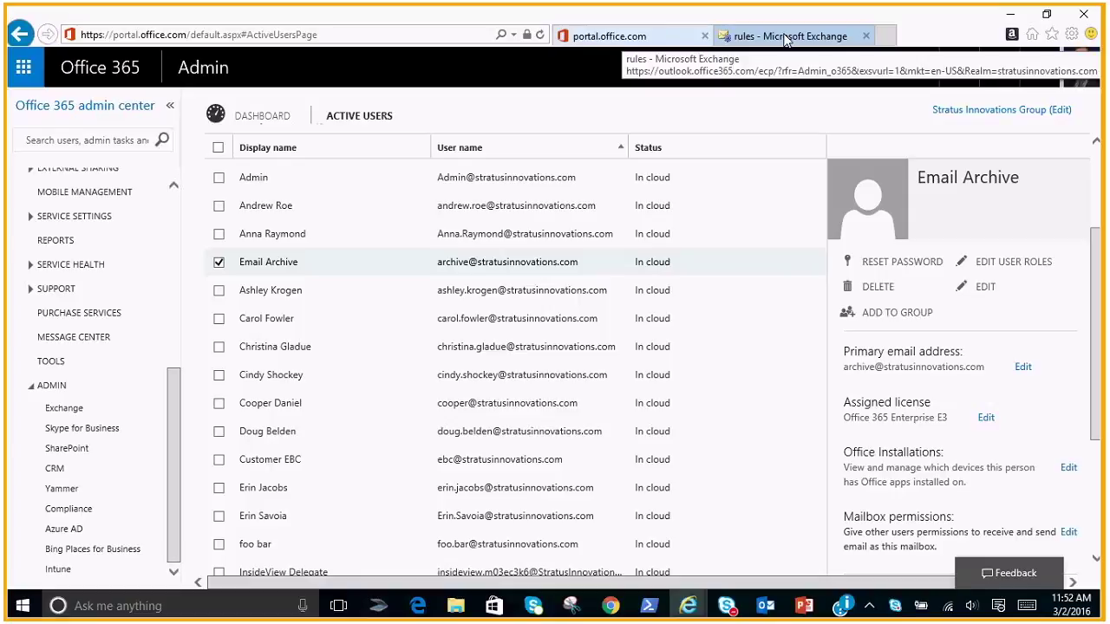
# Start a new mail flow rule named 'Organization Email Archive Rule' that applies to all messages
pyautogui.click(785, 39)
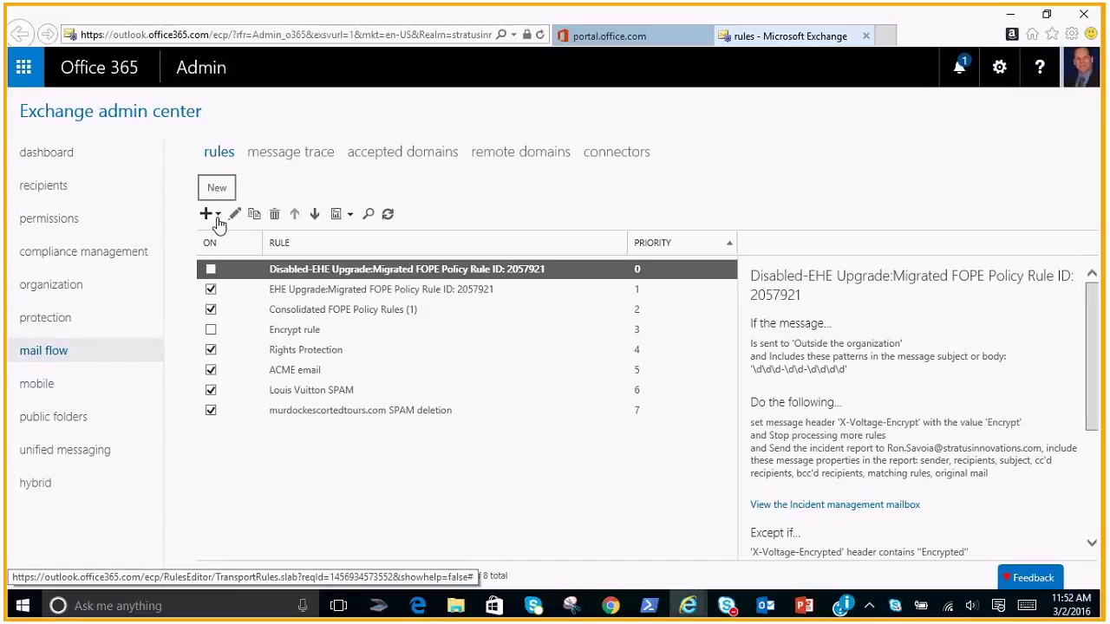
pyautogui.click(217, 219)
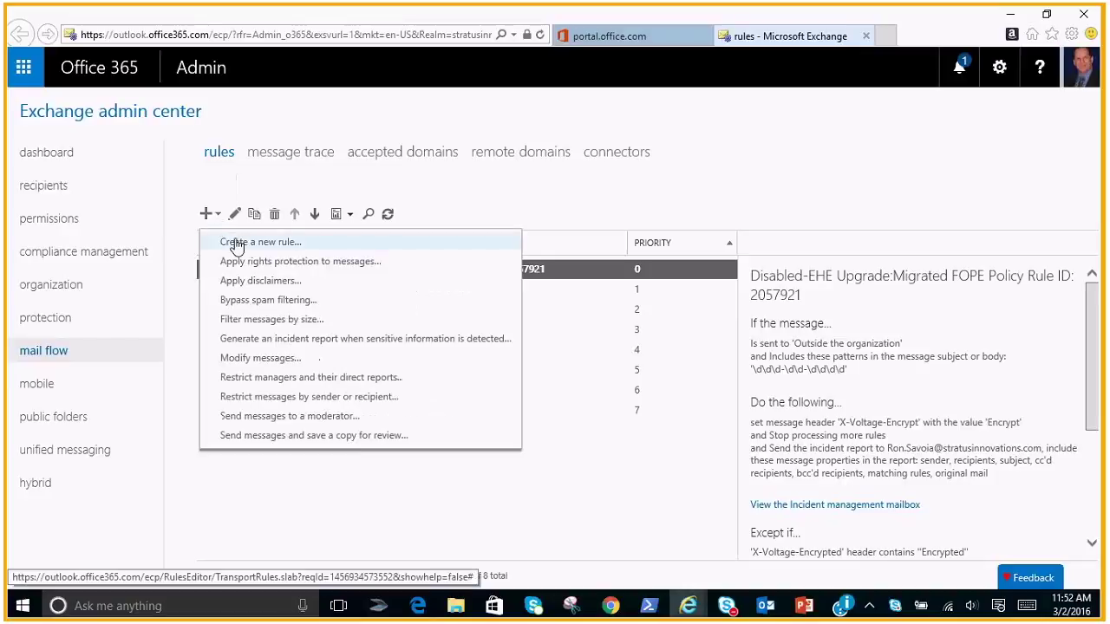
pyautogui.click(236, 244)
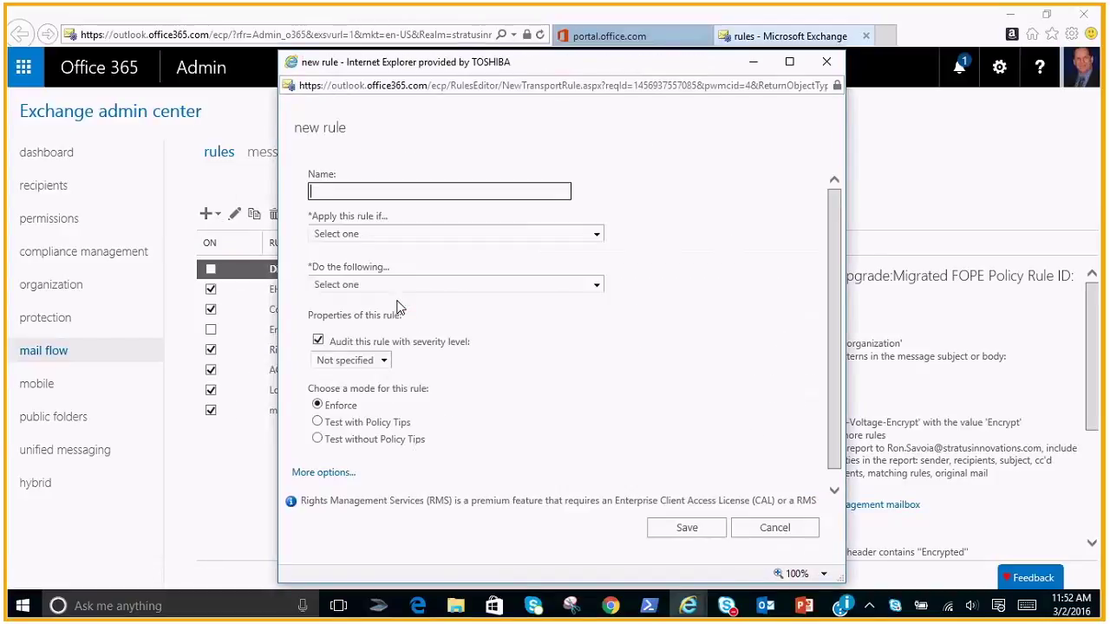
pyautogui.write('Organization ')
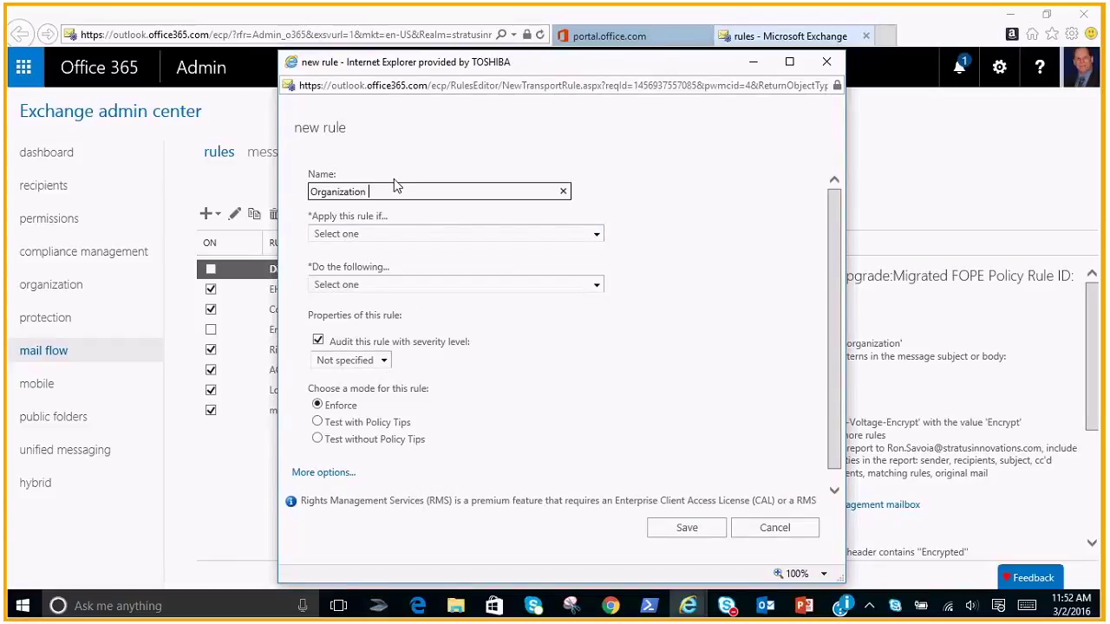
pyautogui.write('Email Archive Rule')
pyautogui.click(597, 238)
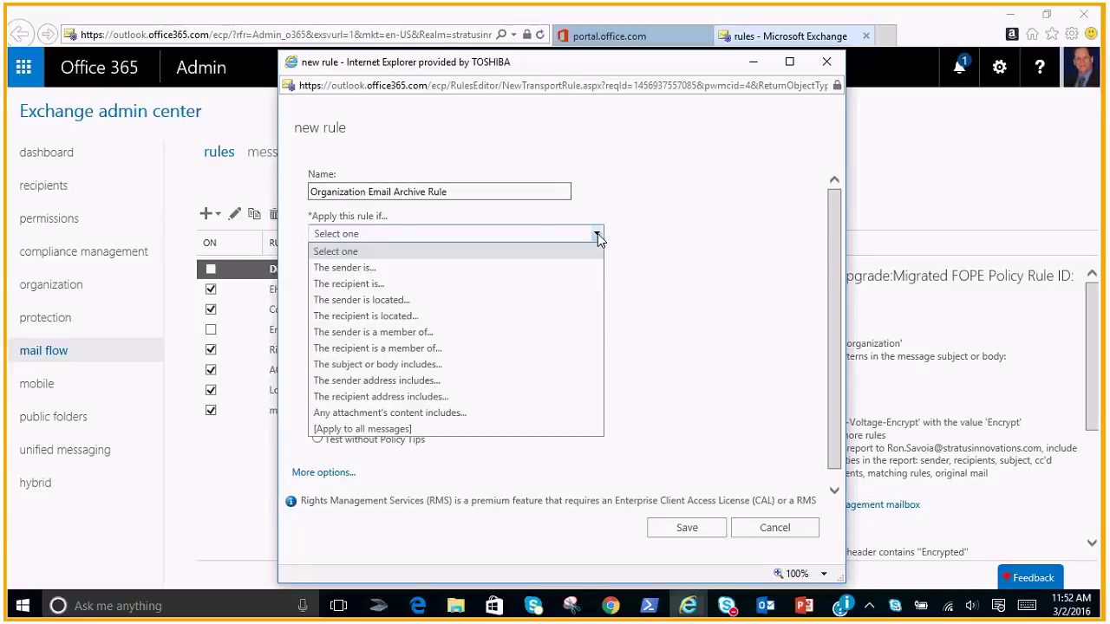
pyautogui.click(477, 430)
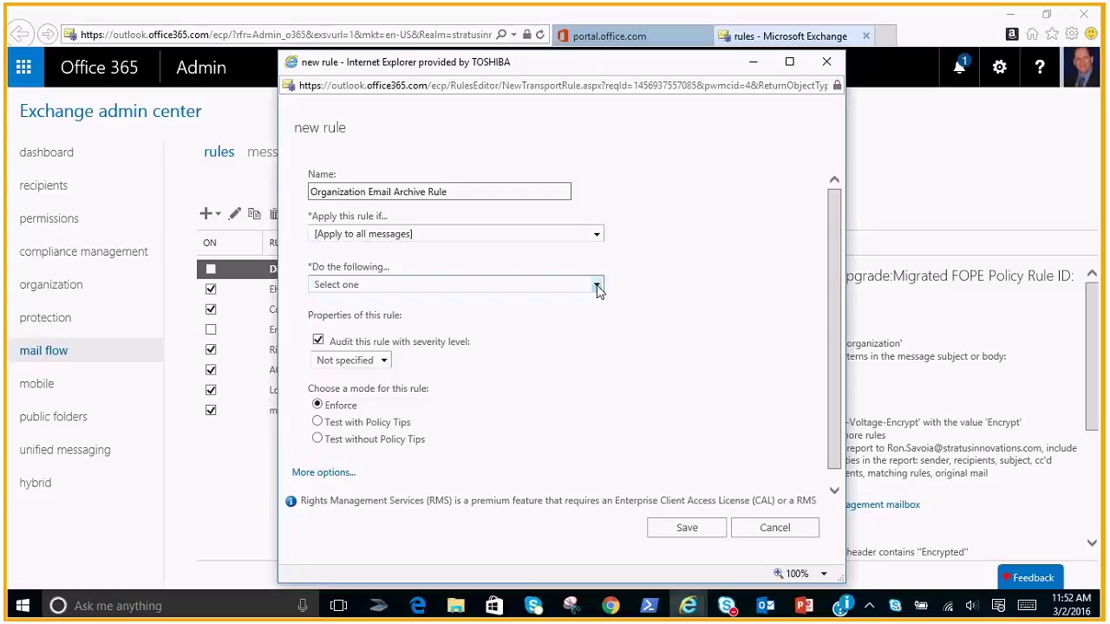
# Have the rule Bcc every message to the Email Archive mailbox, then save and confirm it
pyautogui.click(598, 288)
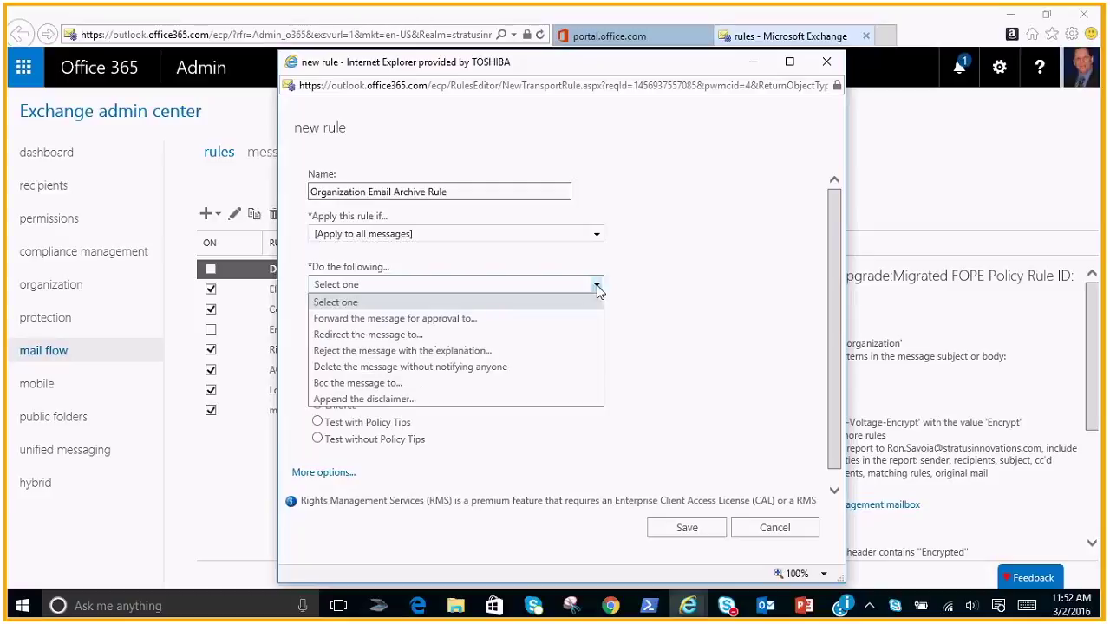
pyautogui.click(375, 384)
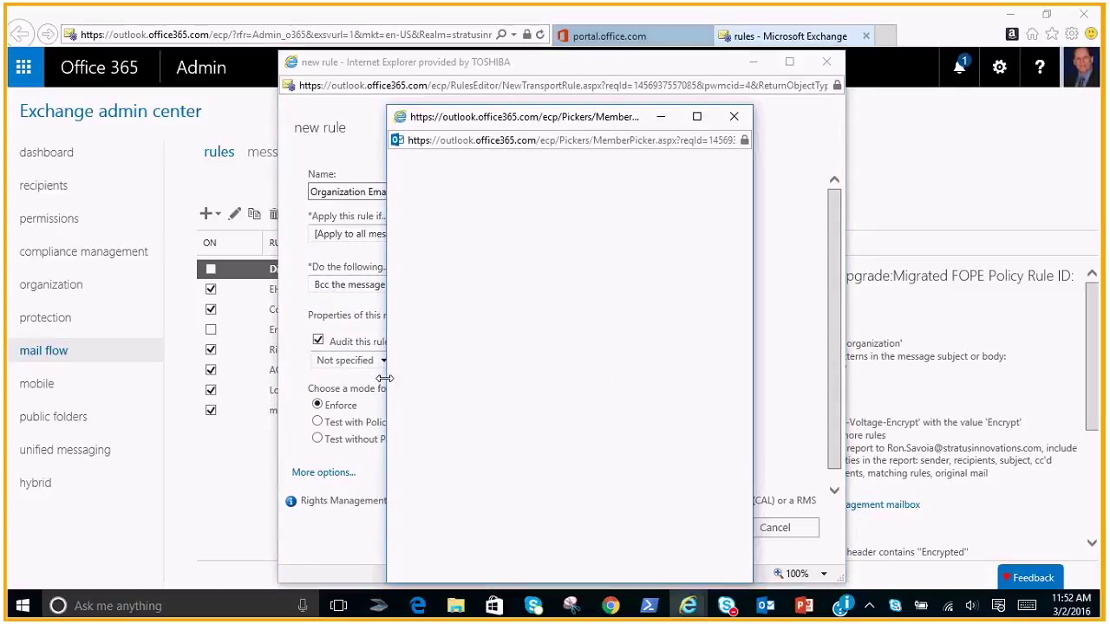
pyautogui.click(733, 356)
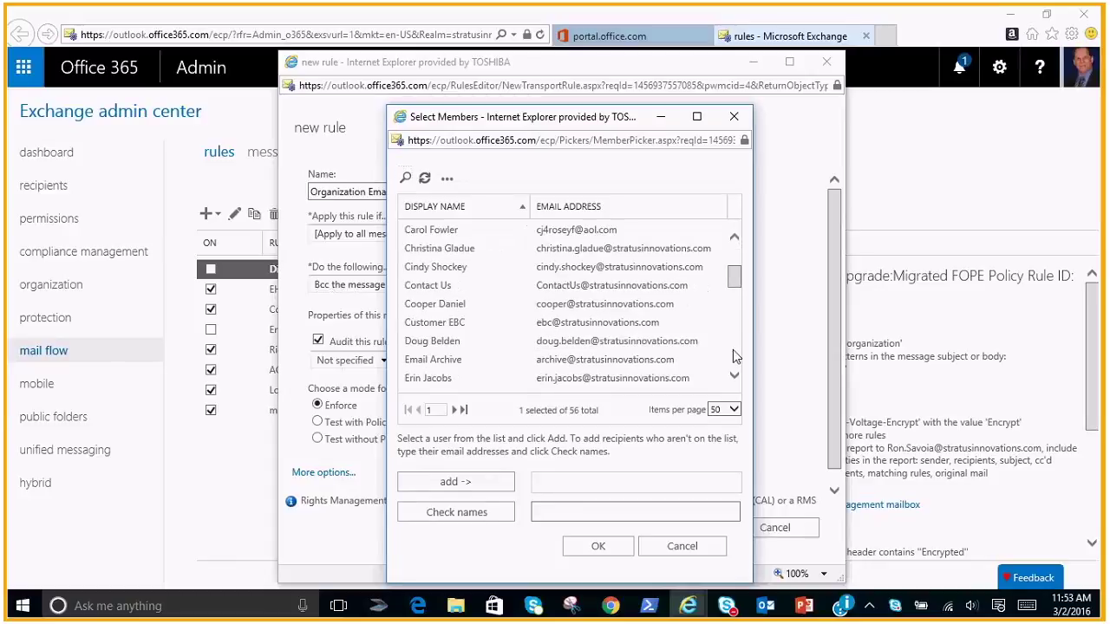
pyautogui.click(460, 361)
pyautogui.click(454, 484)
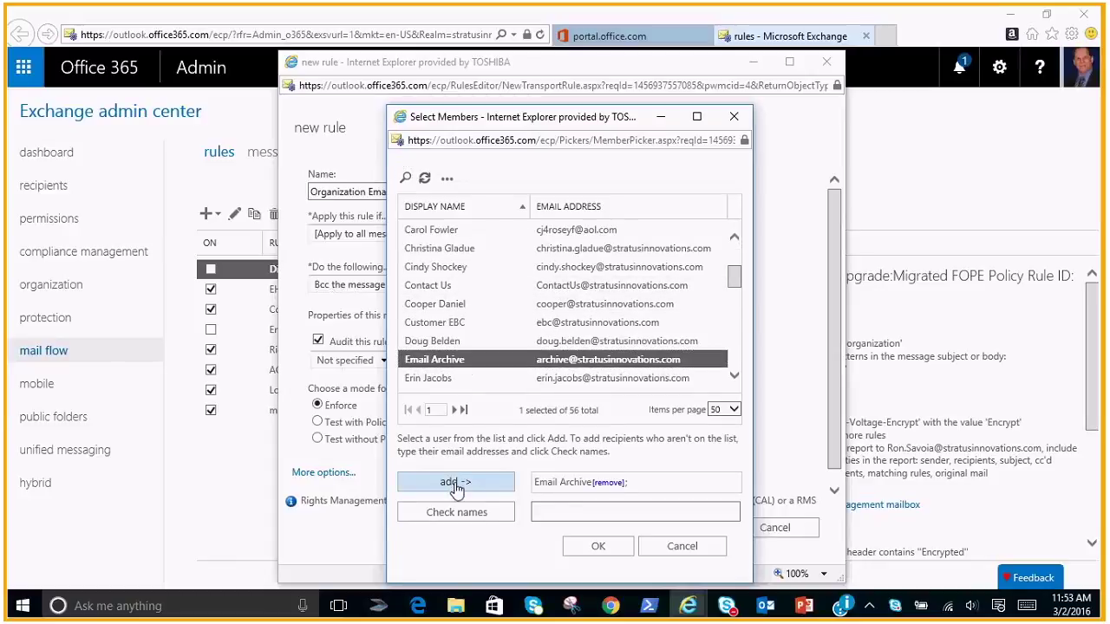
pyautogui.click(598, 549)
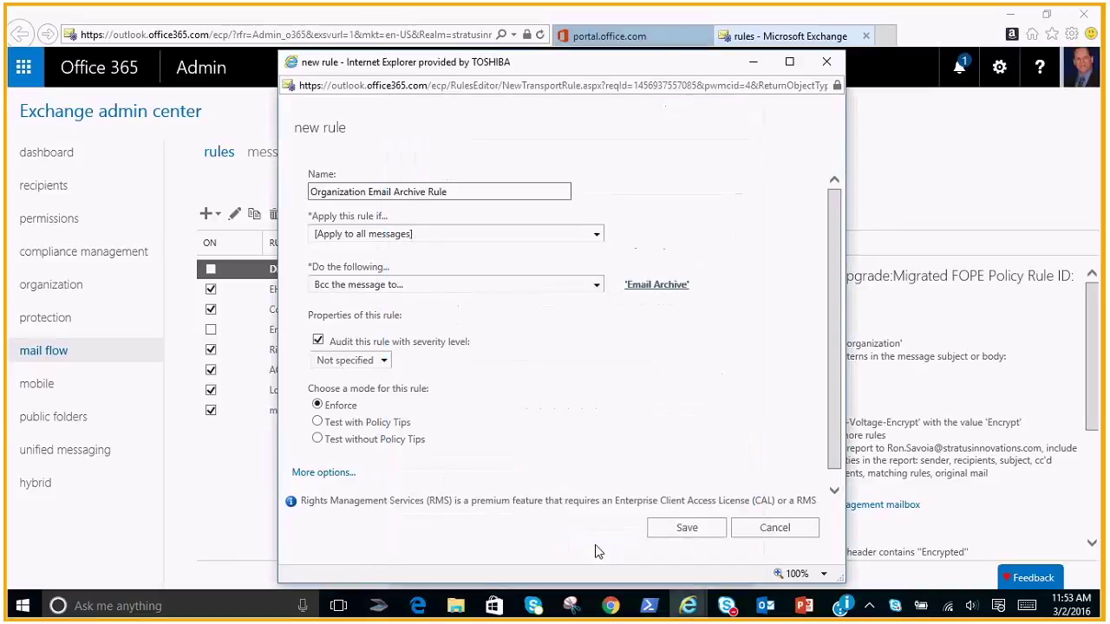
pyautogui.click(687, 531)
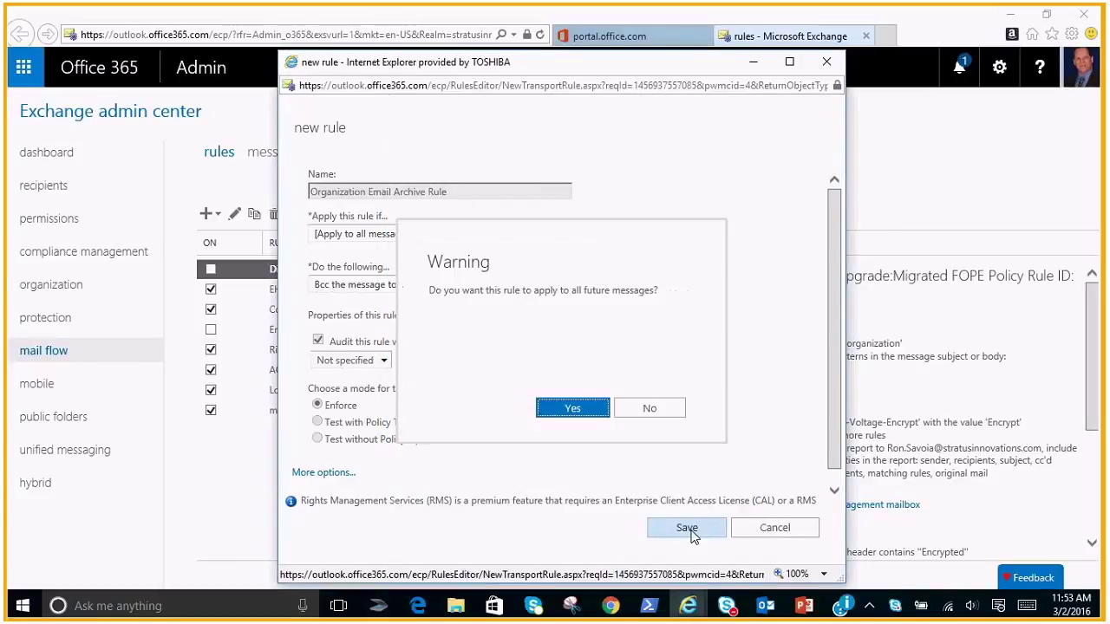
pyautogui.click(575, 411)
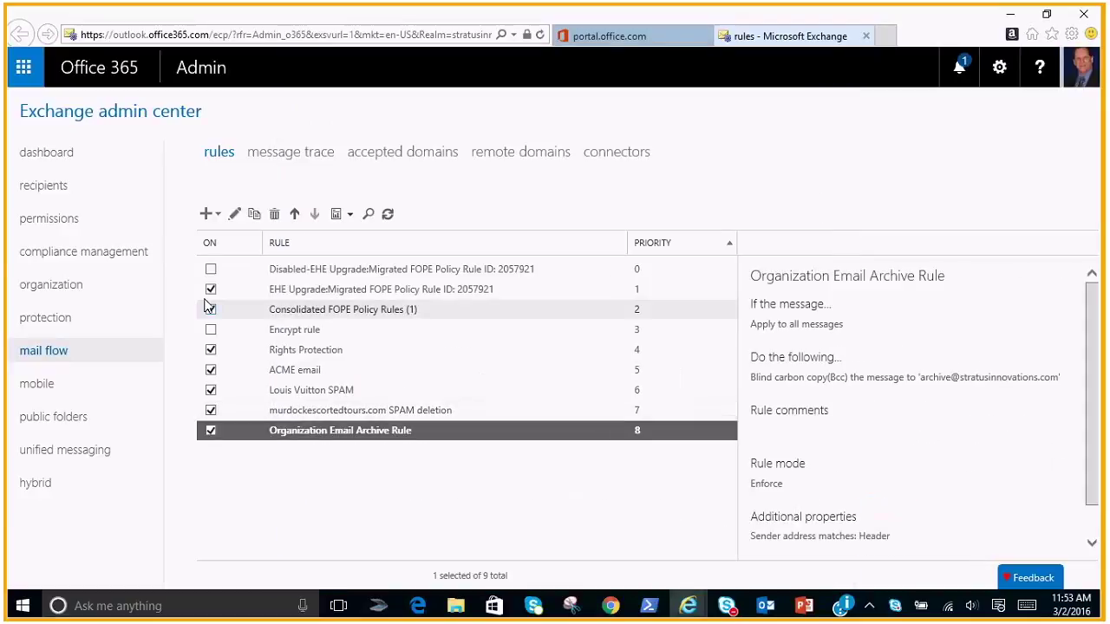
# Go to compliance management's retention tags list and show the new-tag type choices
pyautogui.click(116, 250)
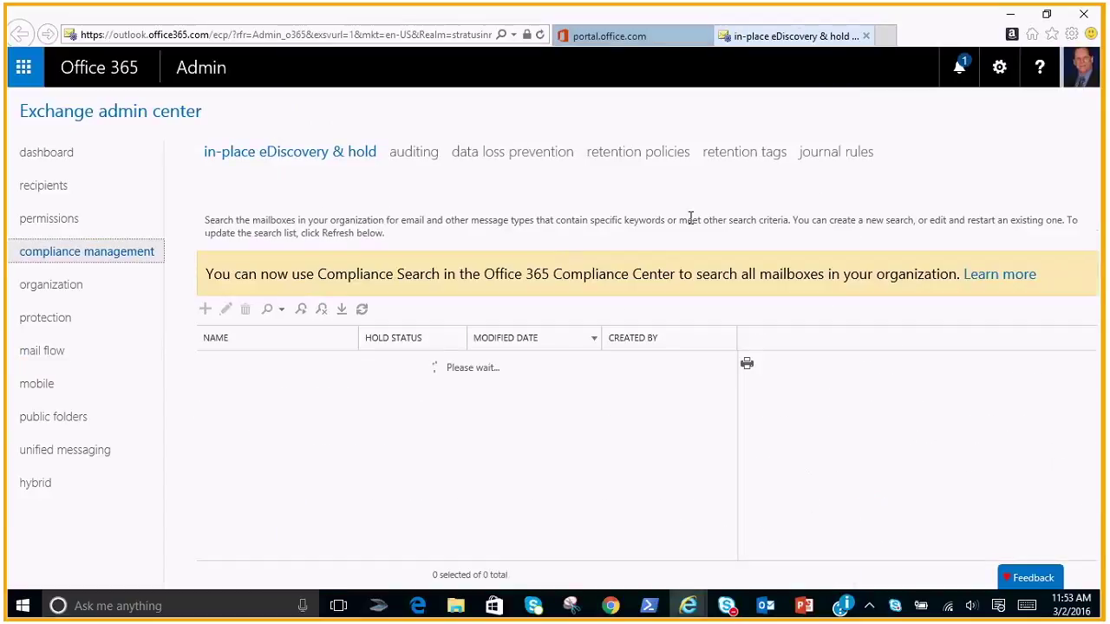
pyautogui.click(767, 156)
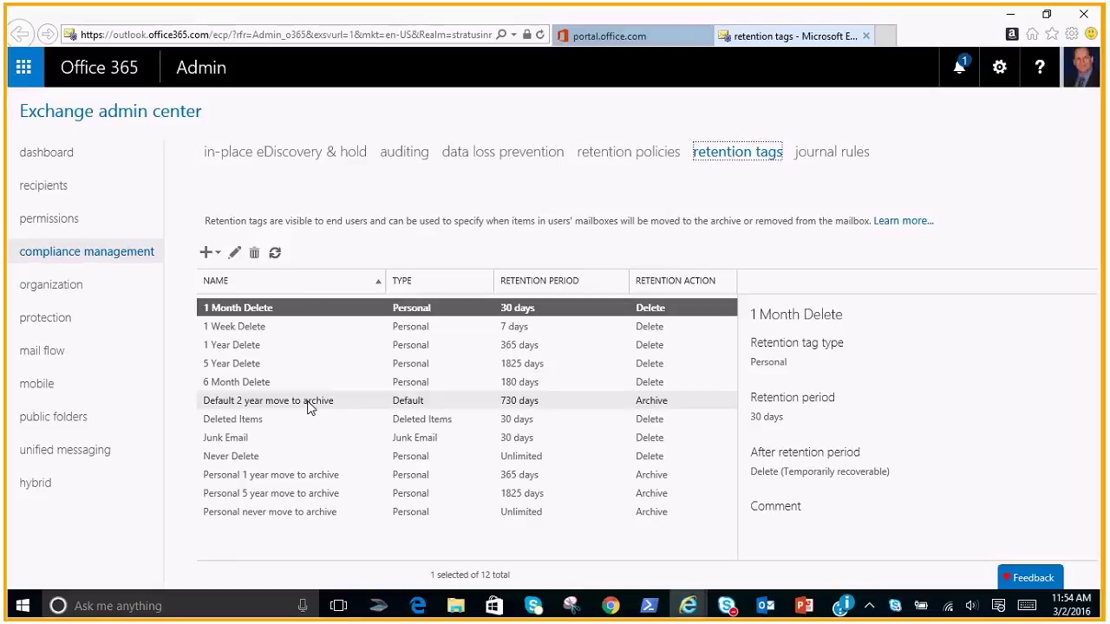
pyautogui.click(221, 254)
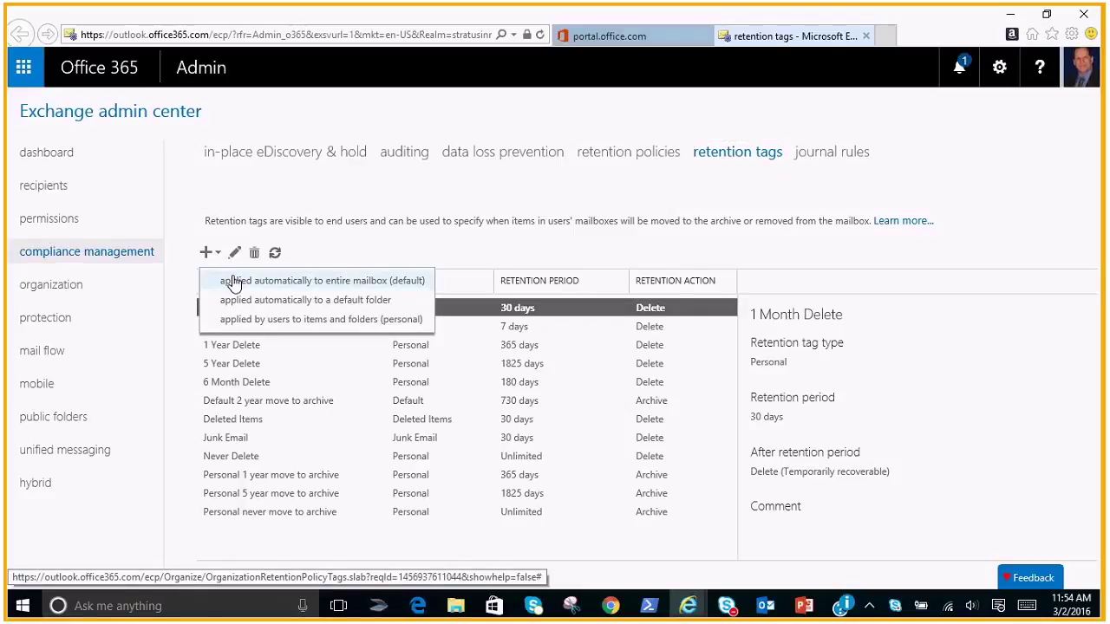
# Save an entire-mailbox default tag 'Online Archive Tag' set to Move to Archive after 180 days
pyautogui.click(234, 282)
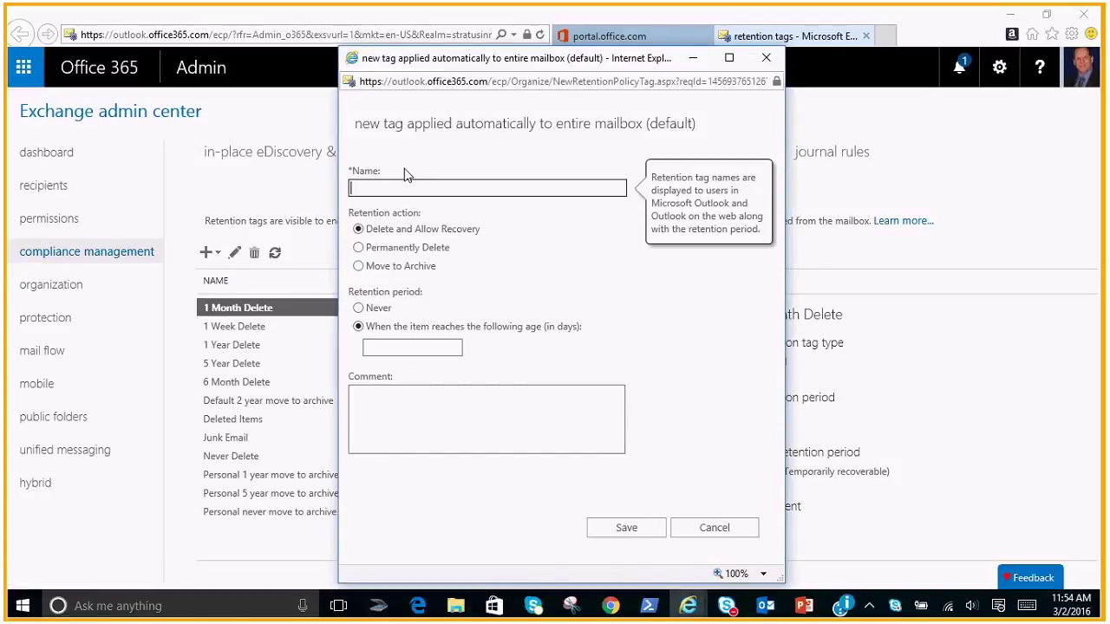
pyautogui.write('Online Archive Tag')
pyautogui.click(358, 266)
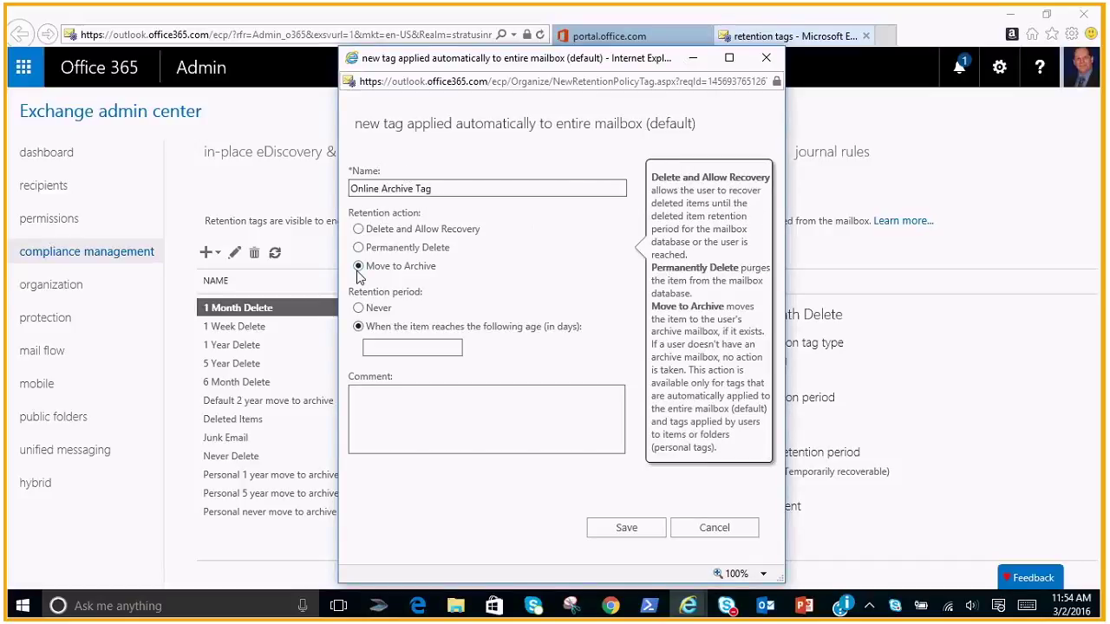
pyautogui.click(402, 350)
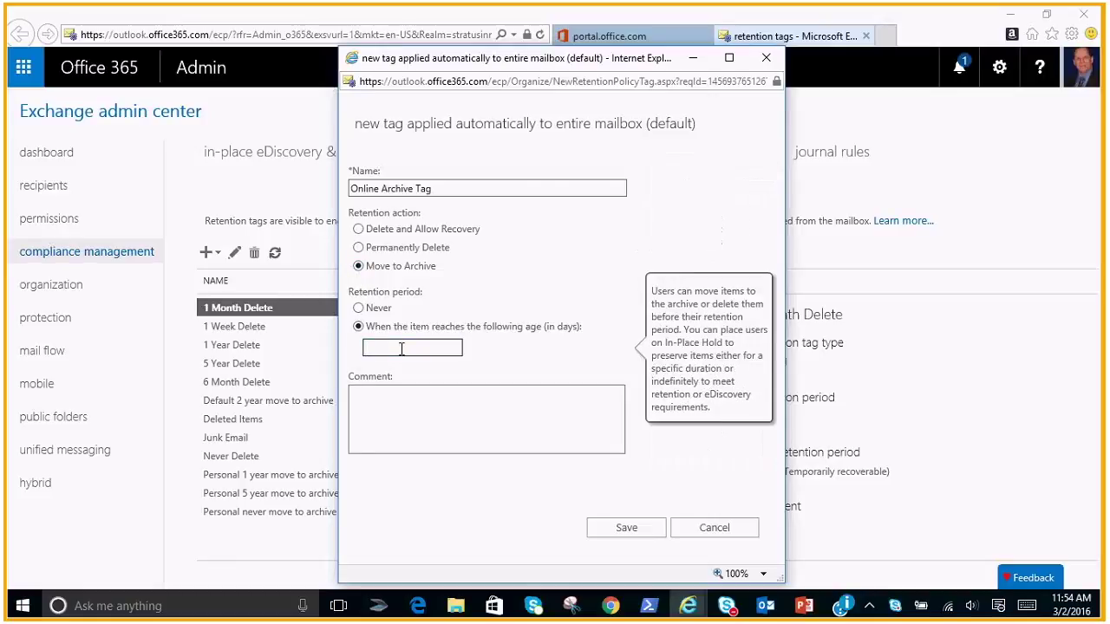
pyautogui.write('180')
pyautogui.click(626, 529)
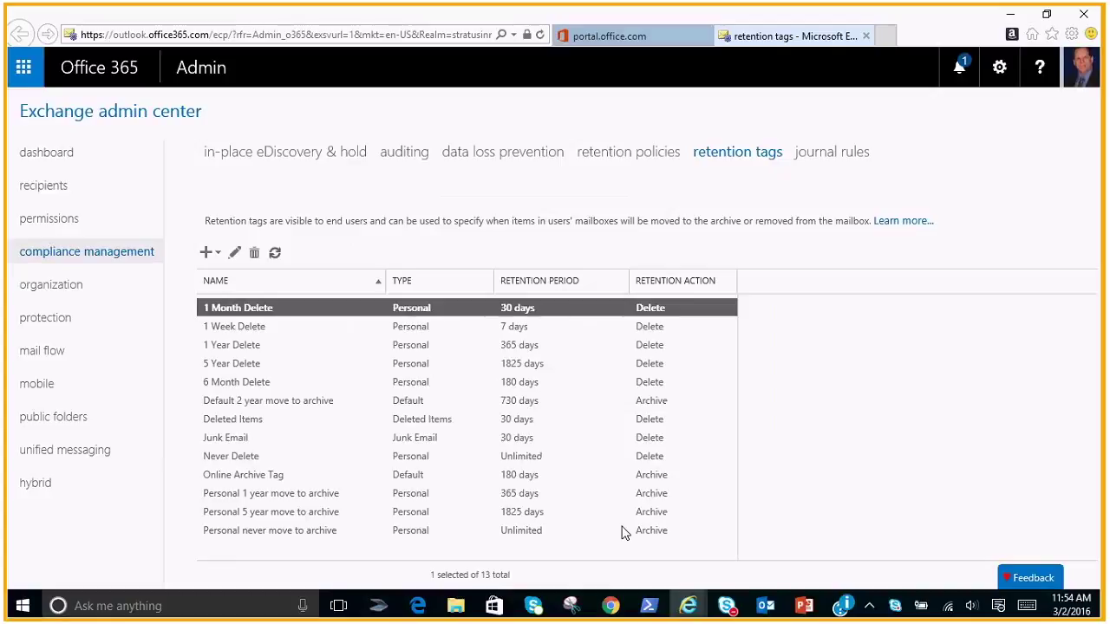
# Start a new retention policy named 'Organization Archive Policy'
pyautogui.click(634, 158)
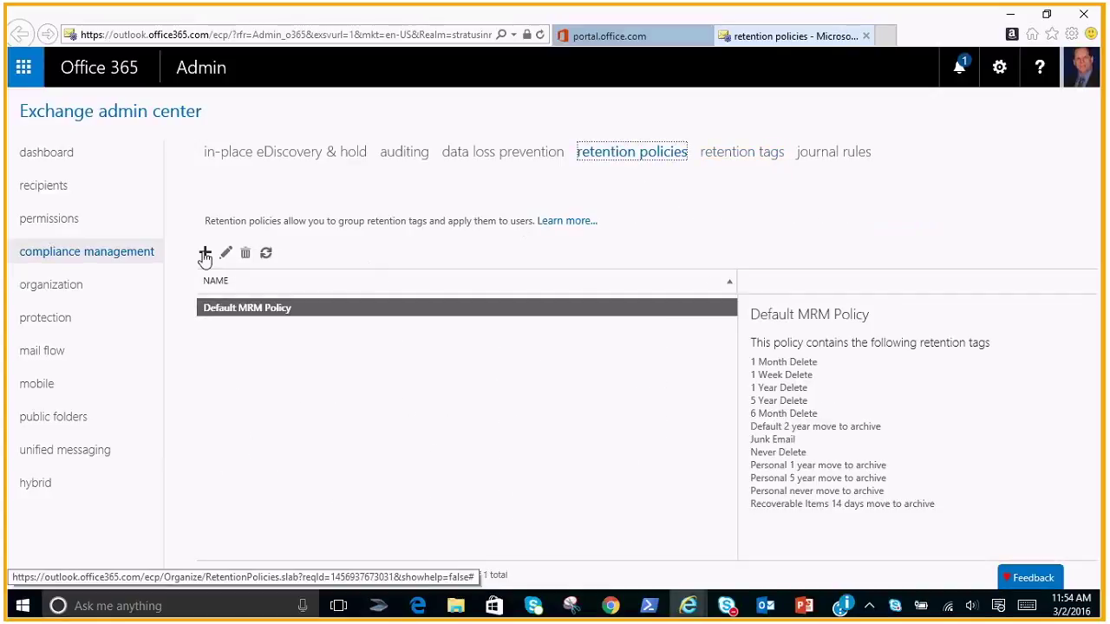
pyautogui.click(205, 253)
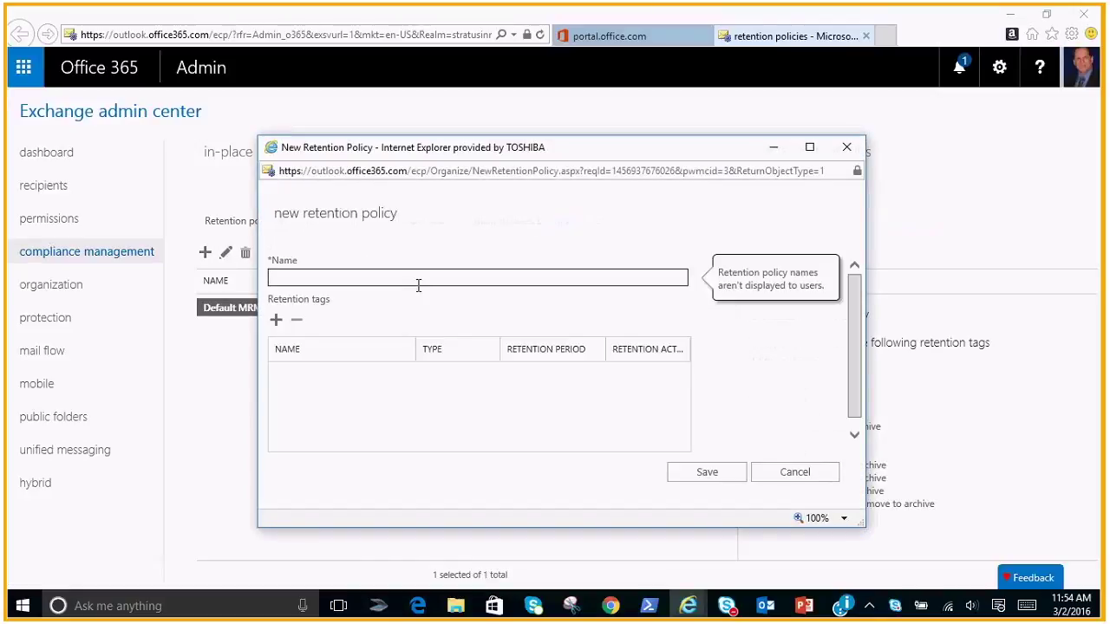
pyautogui.write('Organization Arc')
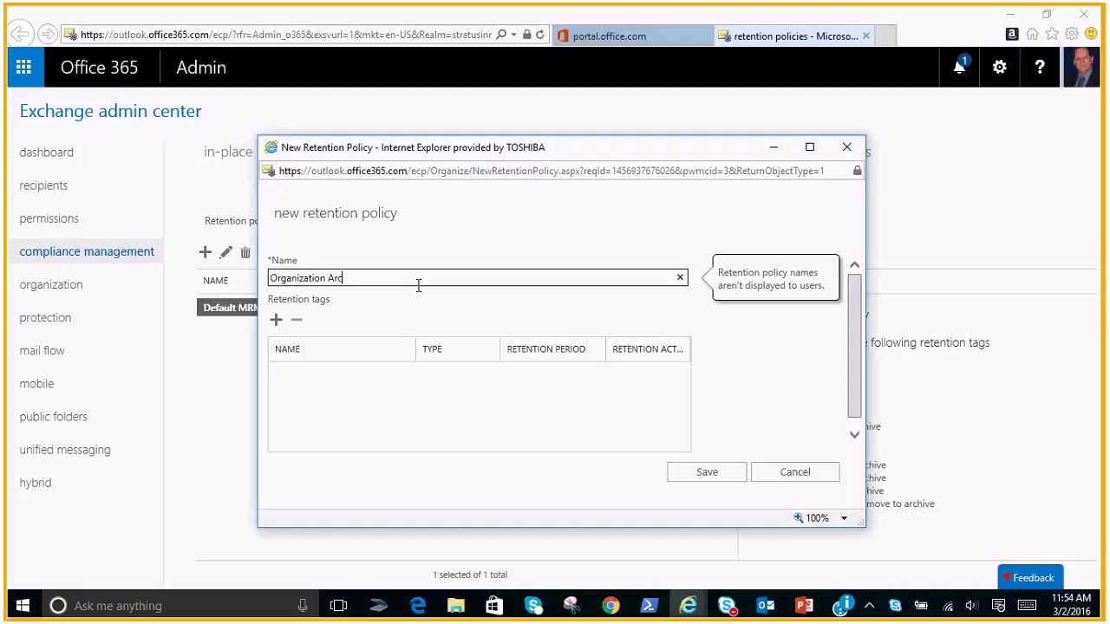
pyautogui.write('hive Policy')
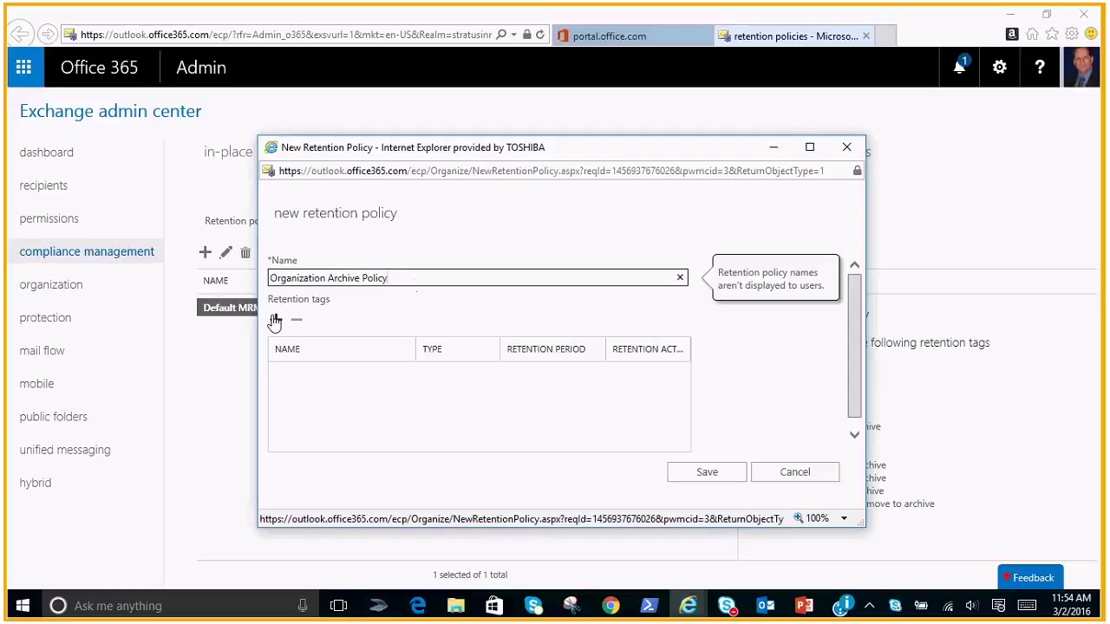
# Add the Online Archive Tag to the policy and save it
pyautogui.click(274, 320)
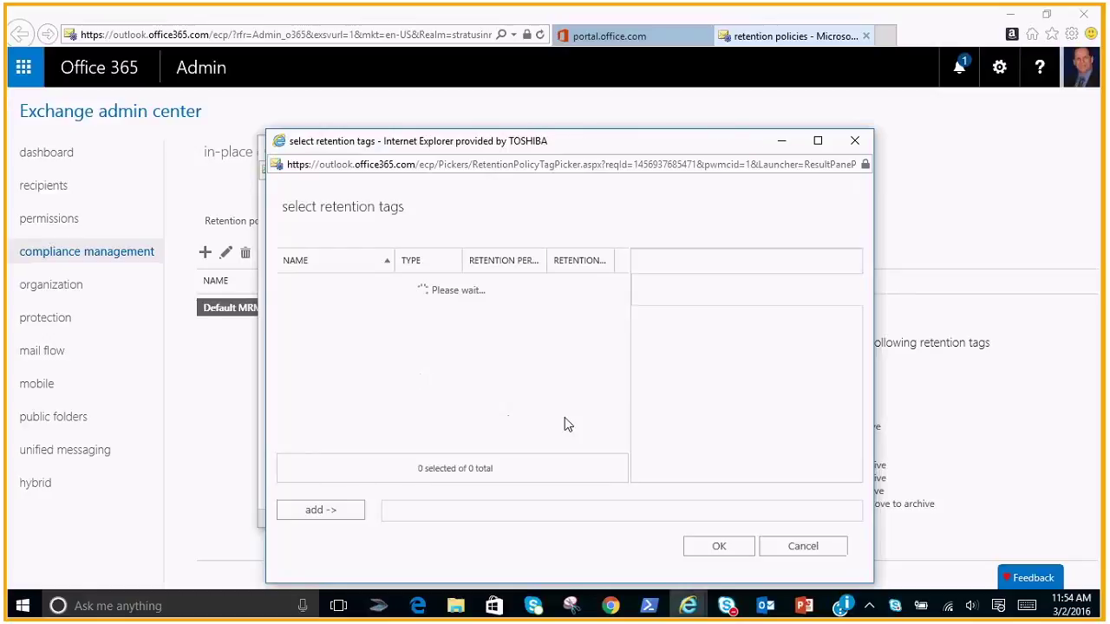
pyautogui.scroll(-3, 622, 421)
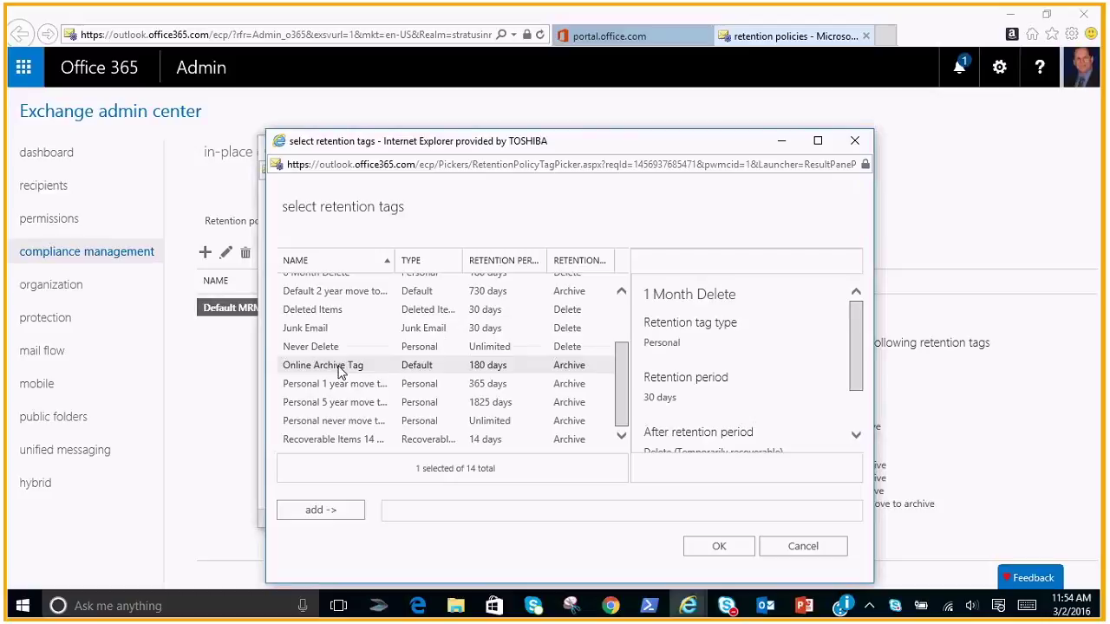
pyautogui.click(503, 373)
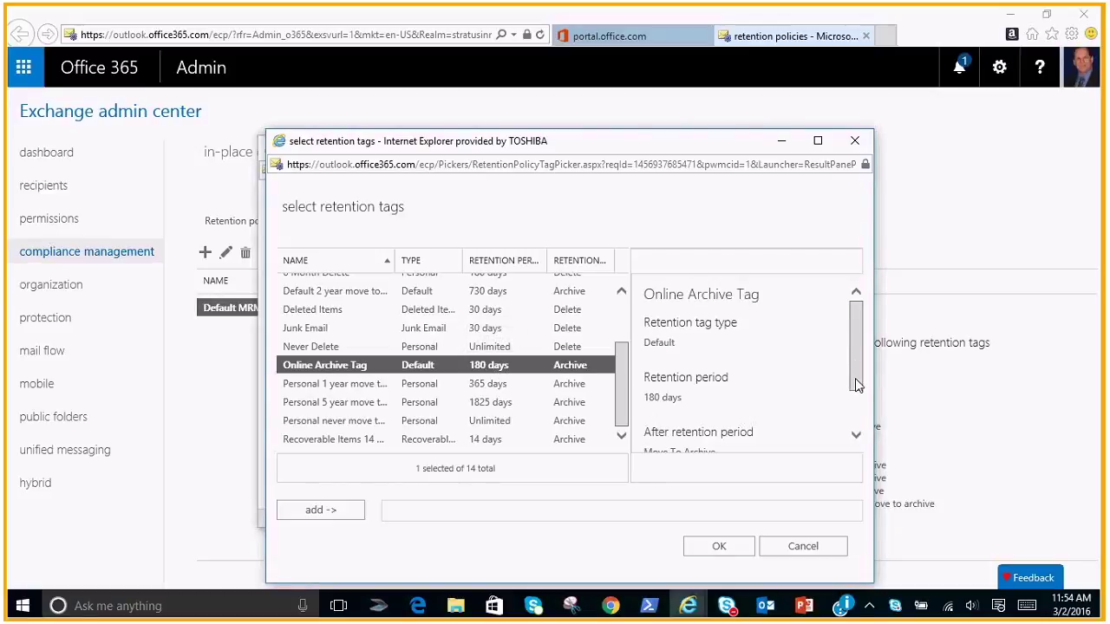
pyautogui.moveTo(856, 389); pyautogui.dragTo(718, 408)
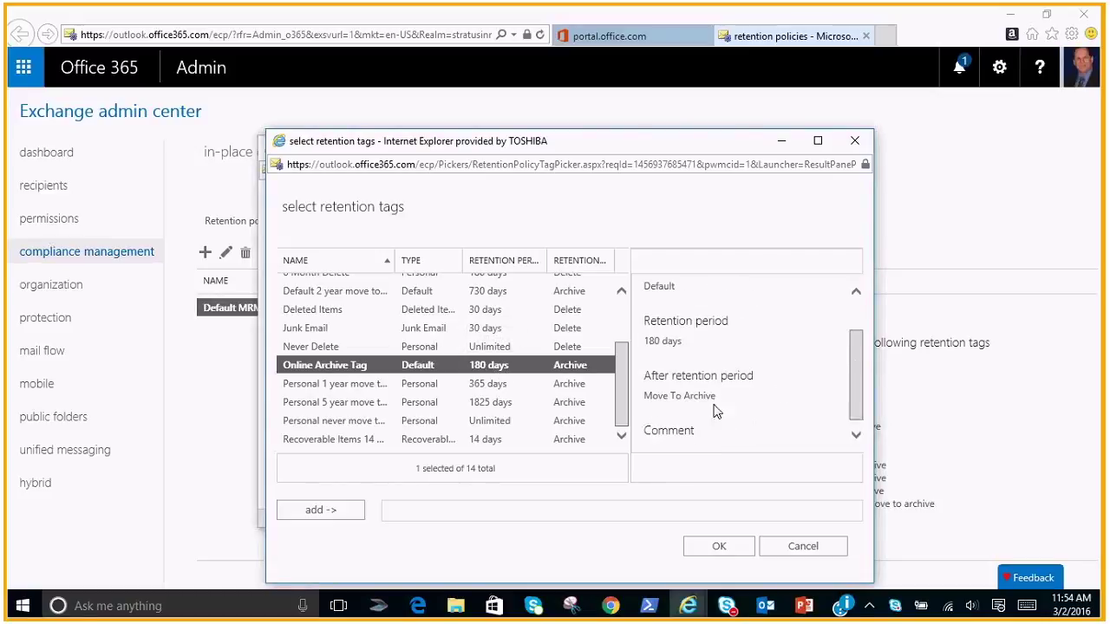
pyautogui.click(344, 512)
pyautogui.click(722, 548)
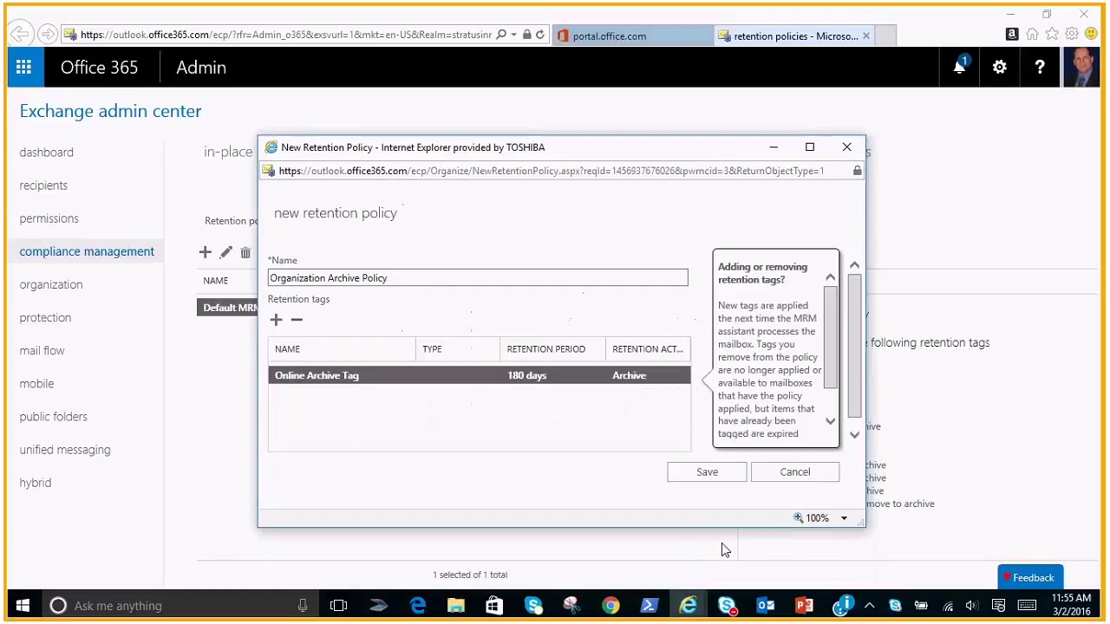
pyautogui.click(707, 475)
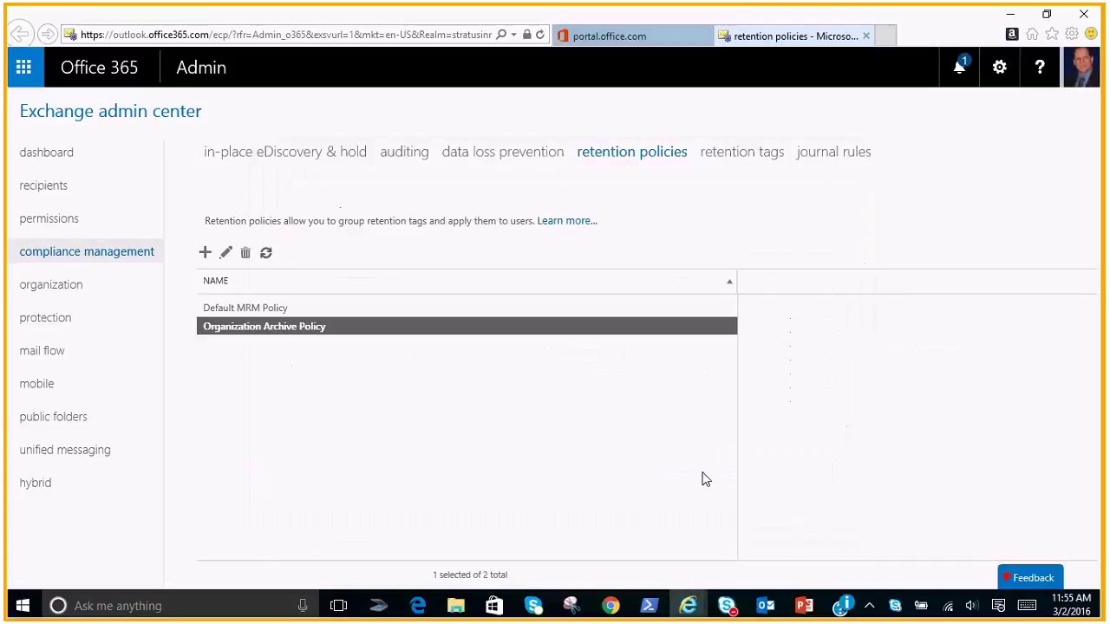
# Open the Email Archive mailbox from the mailboxes list and view its mailbox features
pyautogui.click(52, 186)
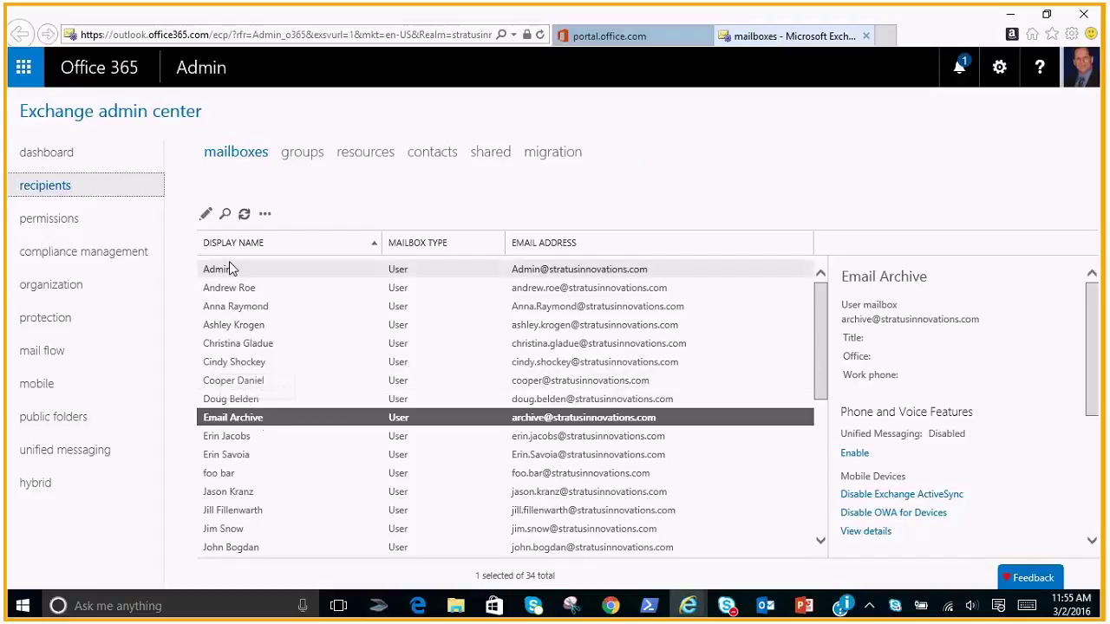
pyautogui.click(207, 214)
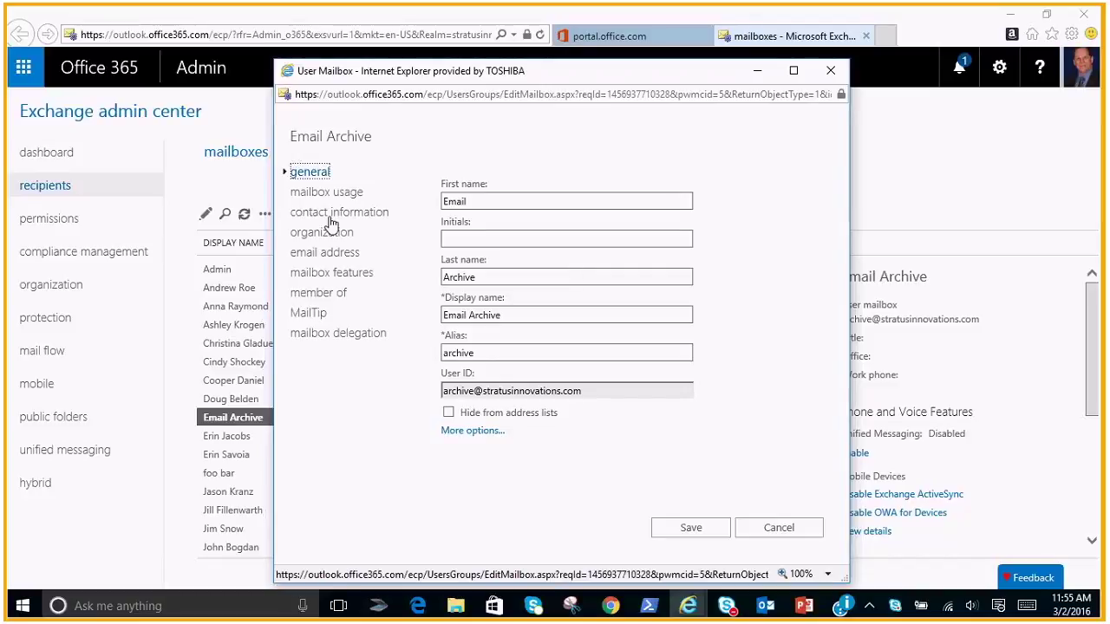
pyautogui.click(335, 272)
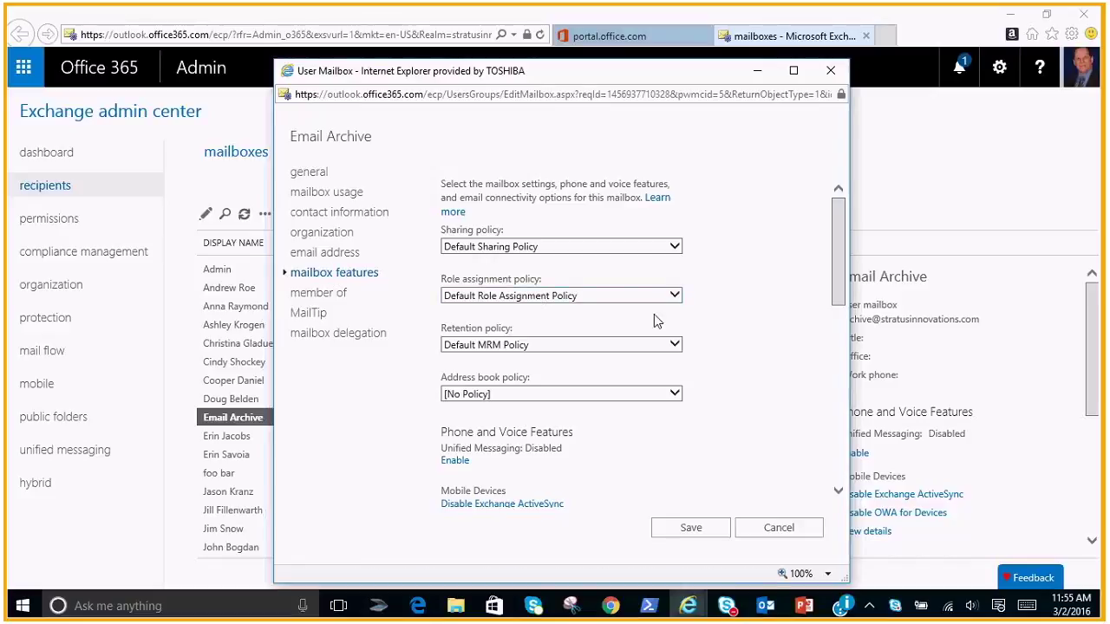
# Set Email Archive's retention policy to Organization Archive Policy and enable its archive
pyautogui.click(676, 346)
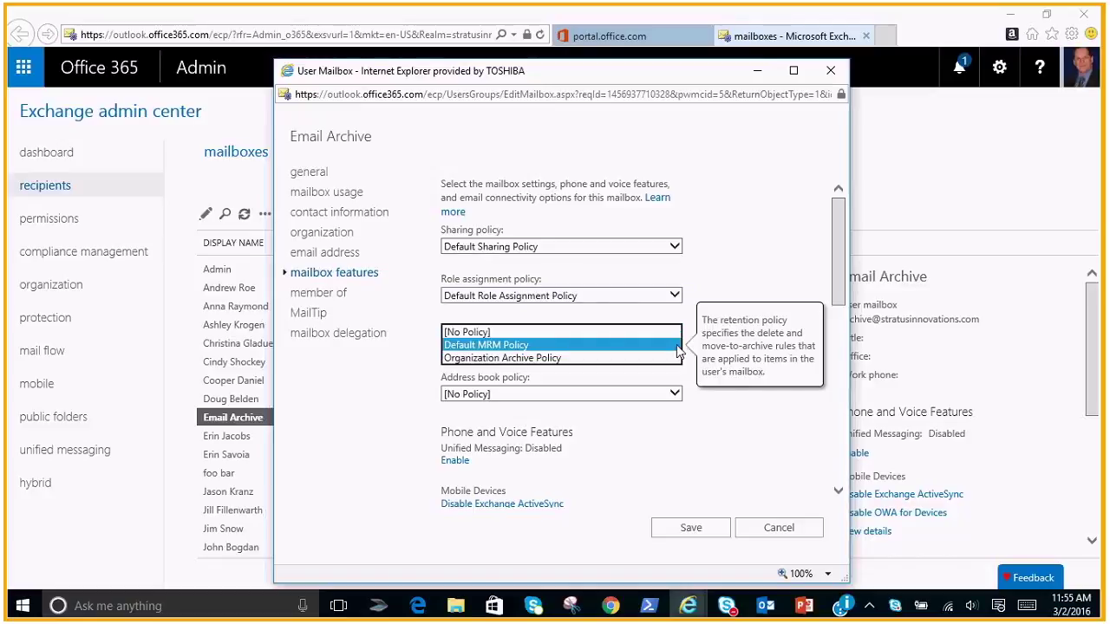
pyautogui.click(523, 359)
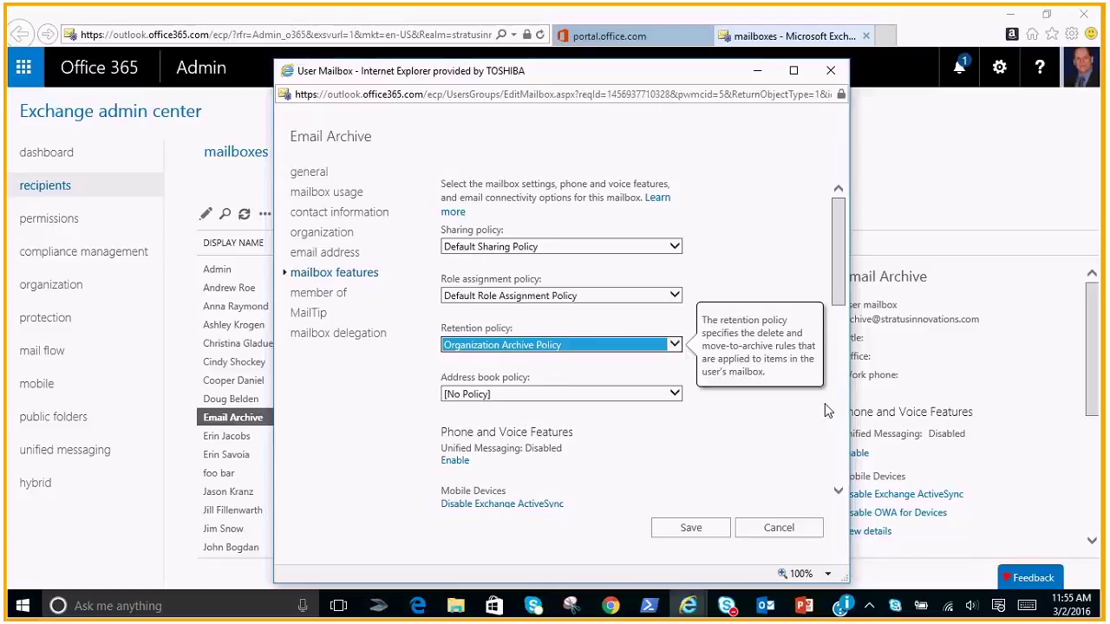
pyautogui.moveTo(837, 291); pyautogui.dragTo(836, 414)
pyautogui.click(452, 418)
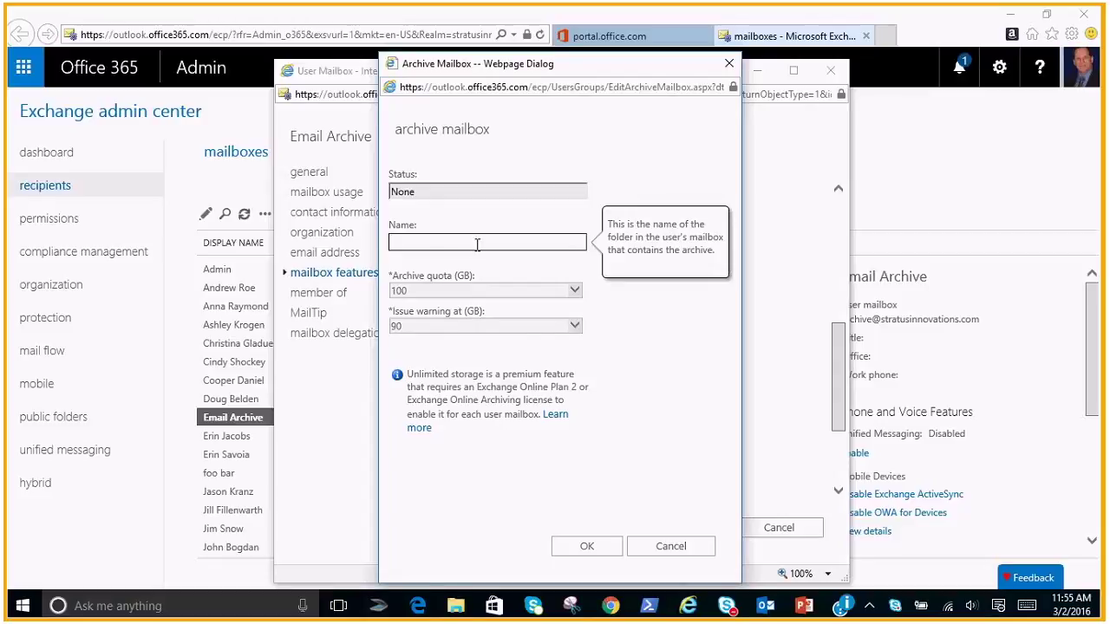
# Type 'Organization Online Archive' as the archive mailbox name
pyautogui.write('Organization ')
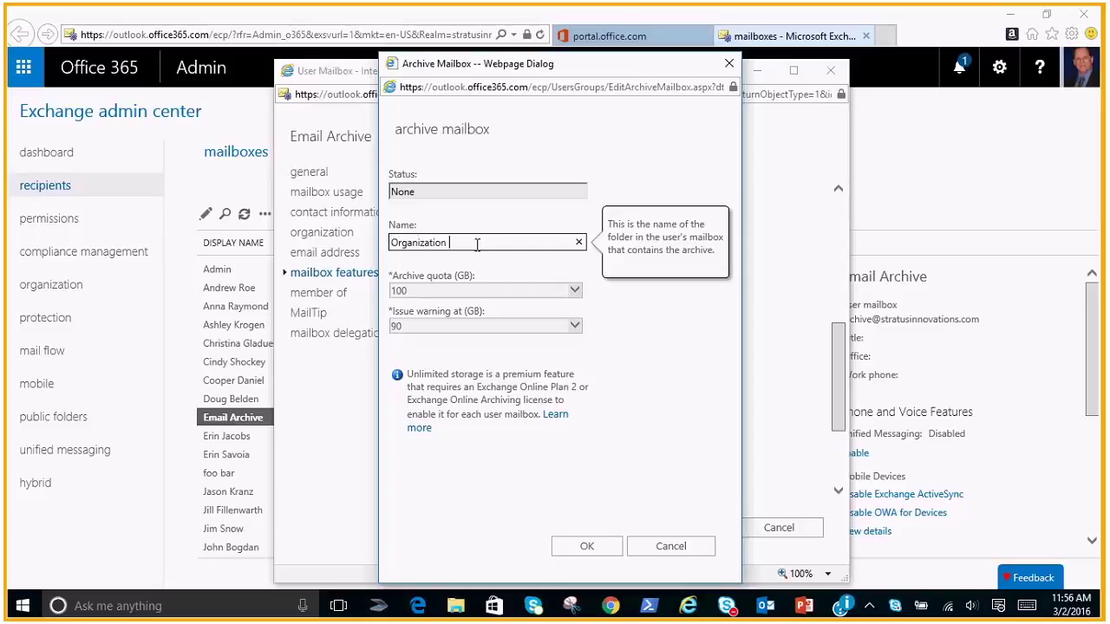
pyautogui.write('Online Archive')
# Confirm the archive, enable litigation hold, and save the Email Archive mailbox, accepting the hold warning
pyautogui.click(588, 547)
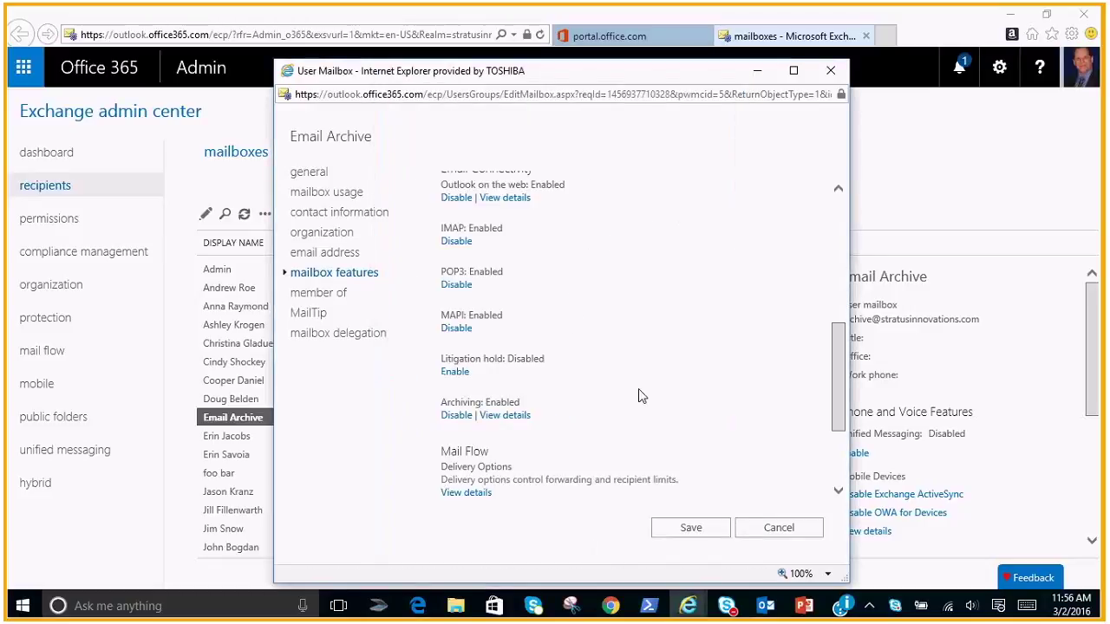
pyautogui.click(456, 371)
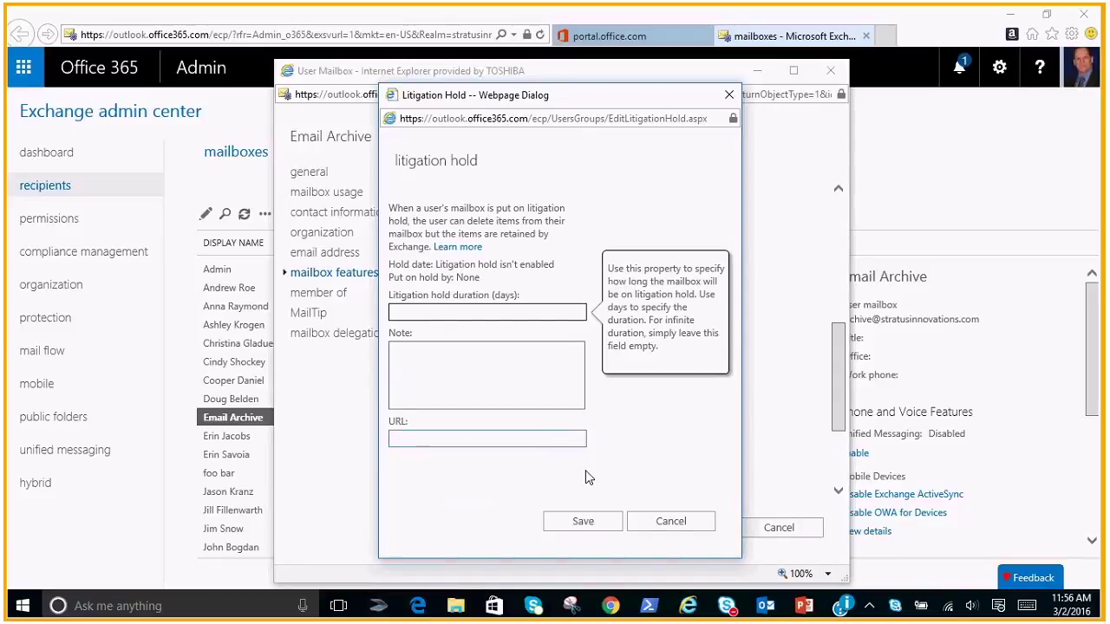
pyautogui.click(583, 523)
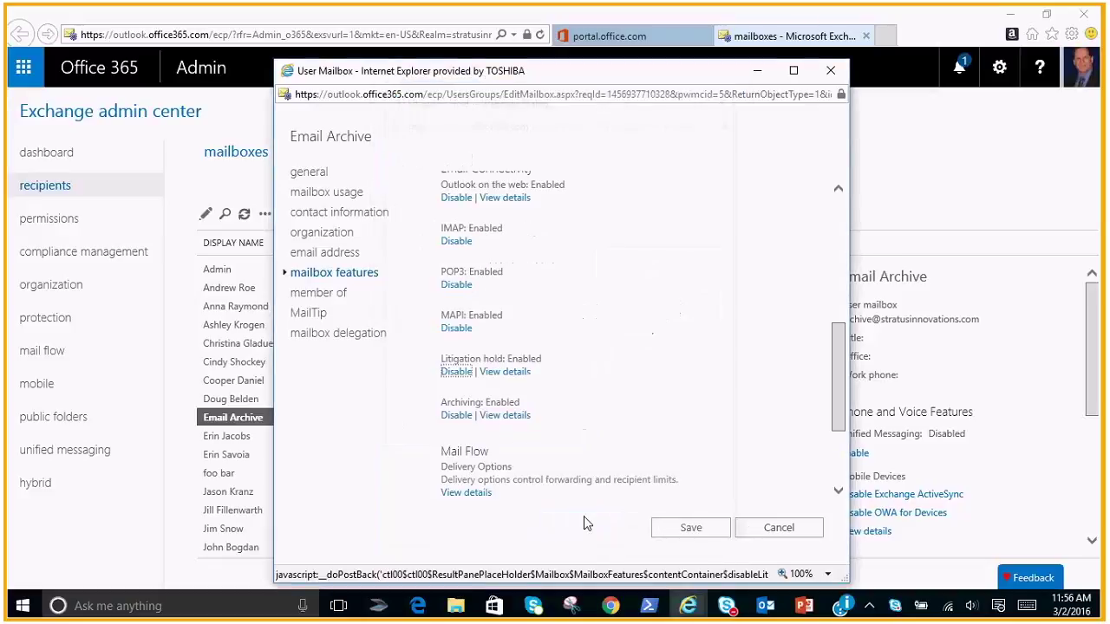
pyautogui.click(689, 529)
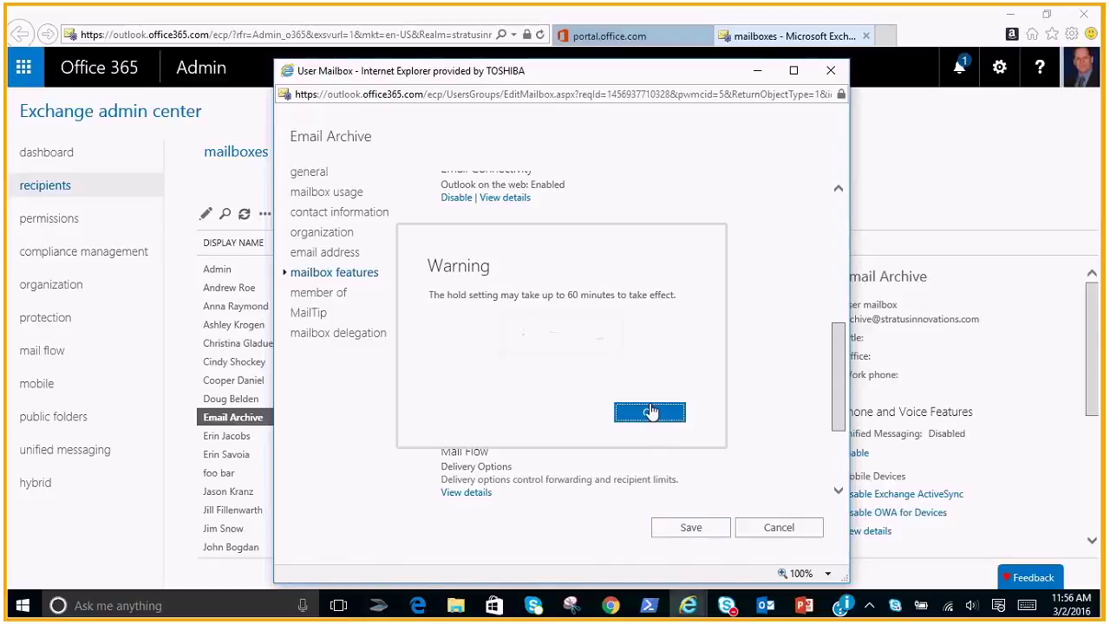
pyautogui.click(650, 413)
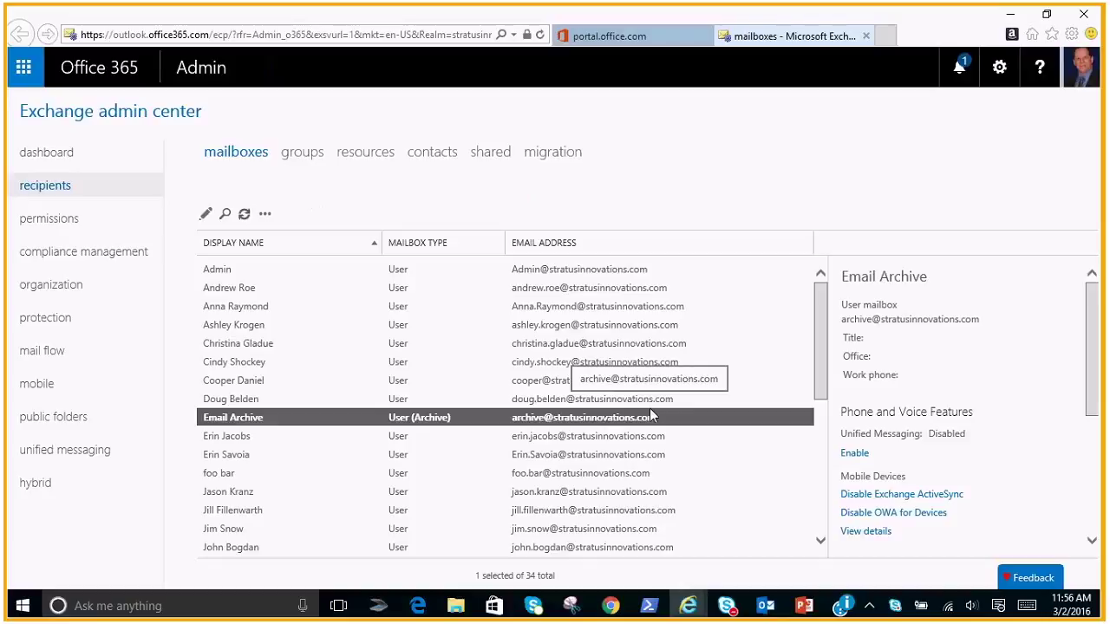
# Switch to the blank Outlook message and address it to a colleague
pyautogui.hotkey('alt', 'Tab')
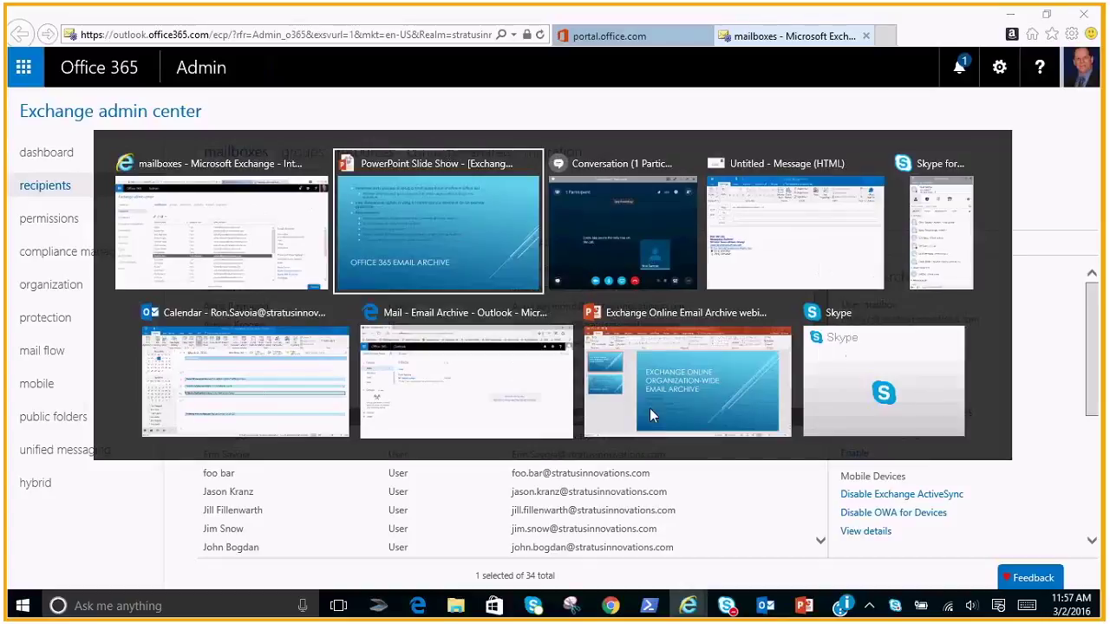
pyautogui.hotkey('alt', 'Tab')
pyautogui.hotkey('alt', 'Tab')
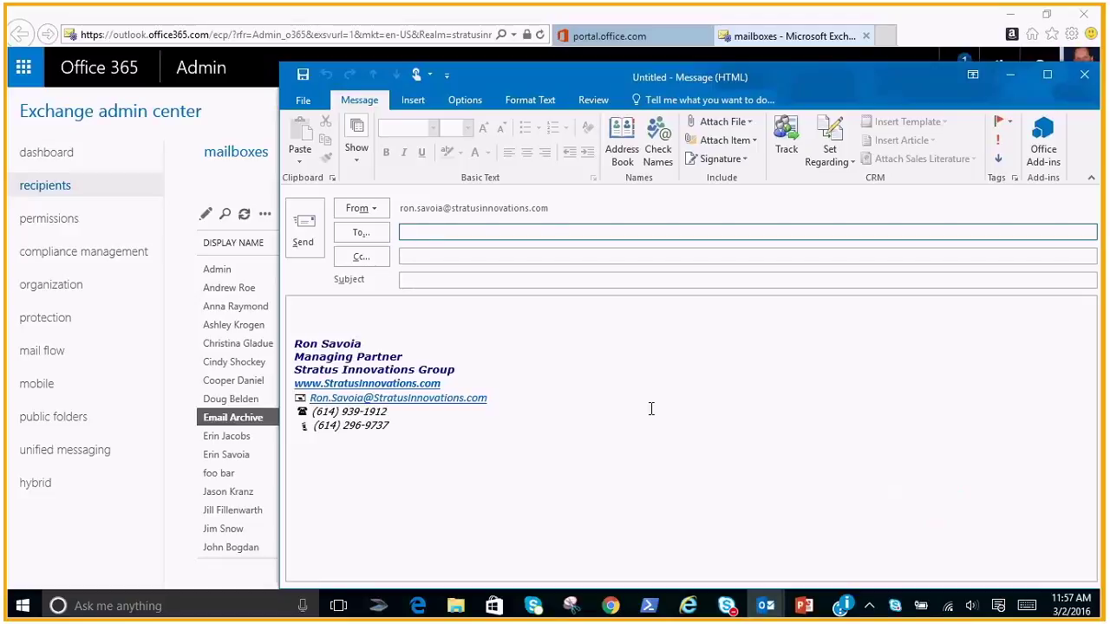
pyautogui.press('Tab')
pyautogui.press('Tab')
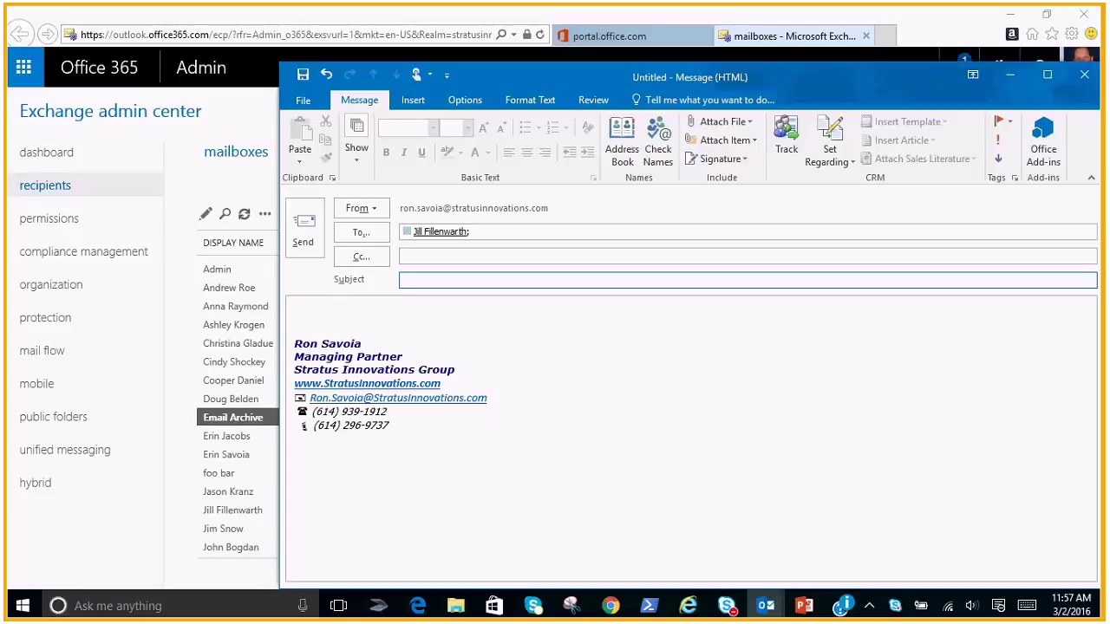
# Send it with subject 'Email campaign' and body 'Can we connect today to discuss the Email campaign for next week?'
pyautogui.write('Em')
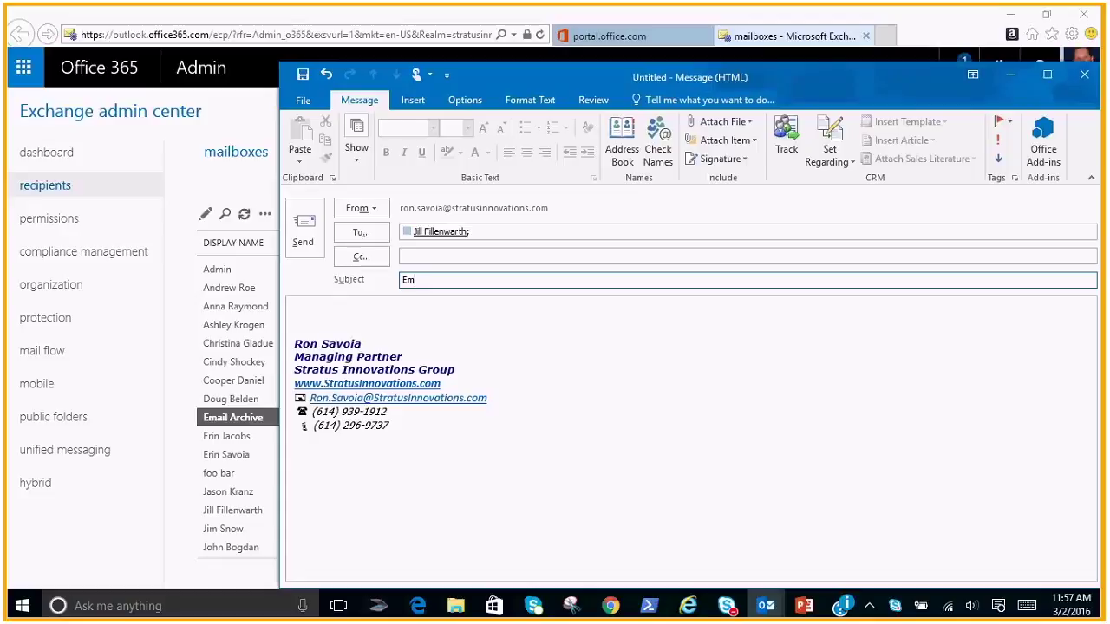
pyautogui.write('ail campaign')
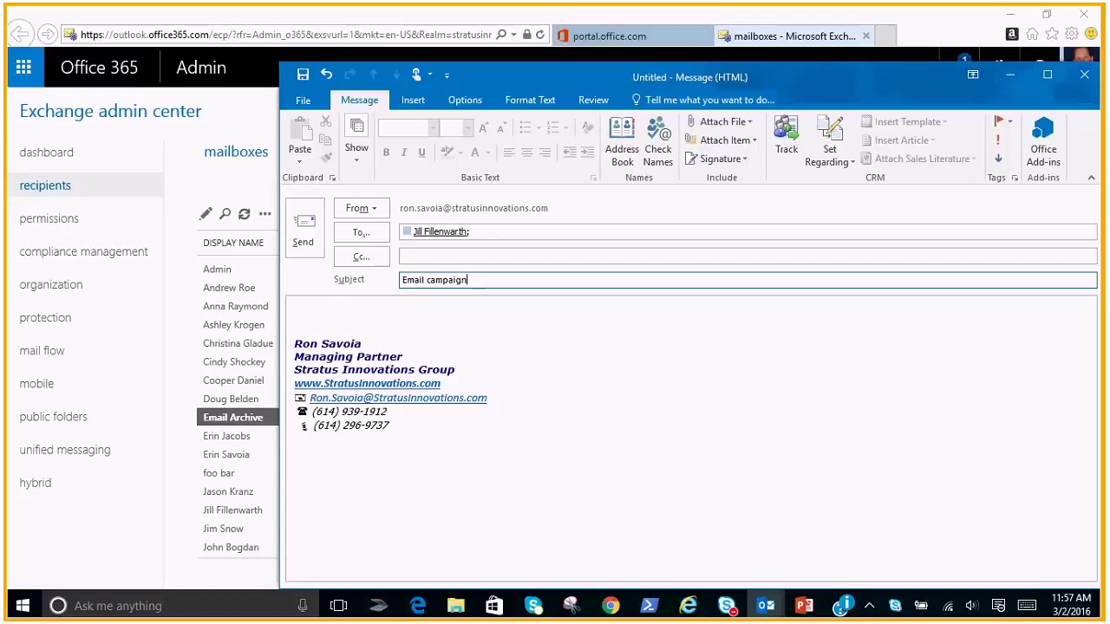
pyautogui.press('Tab')
pyautogui.write('Can we con')
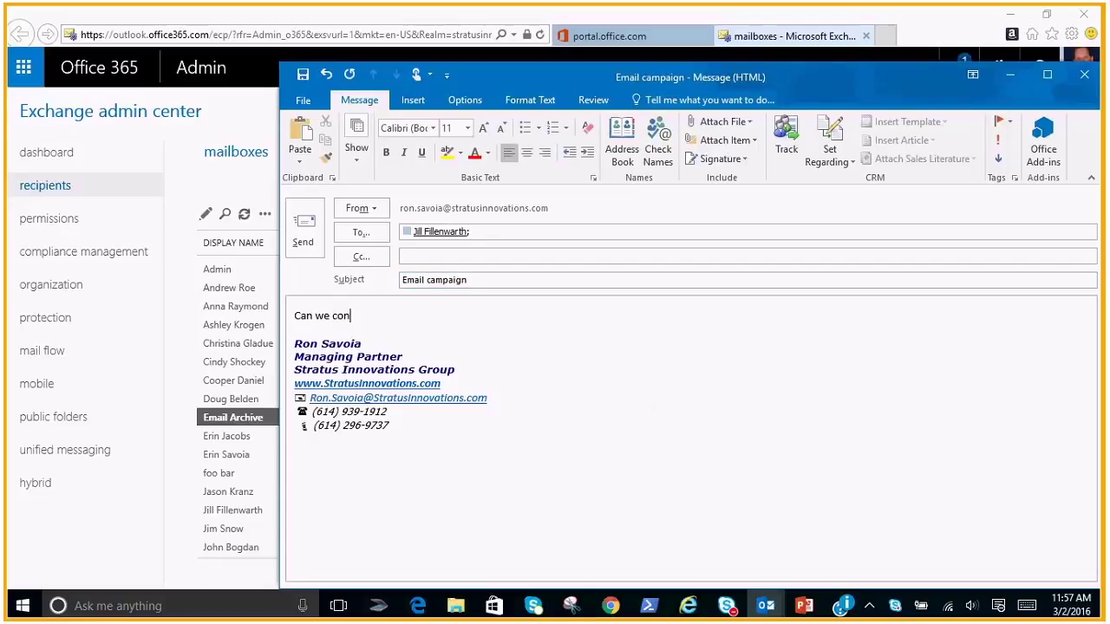
pyautogui.write('nect today to d')
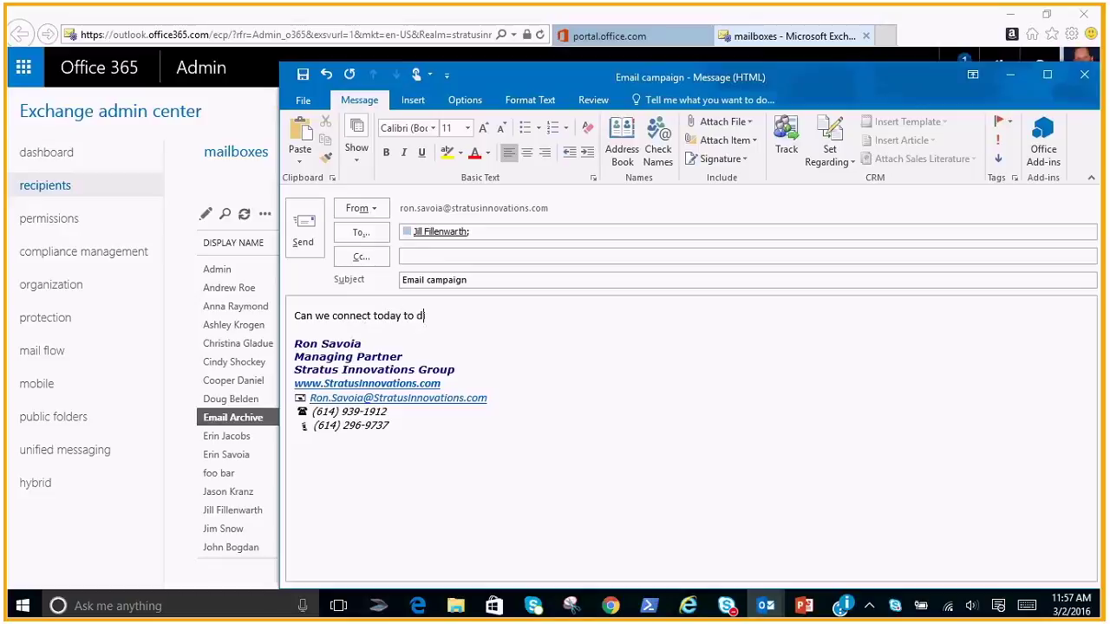
pyautogui.write('iscuss the Email campaign for ne')
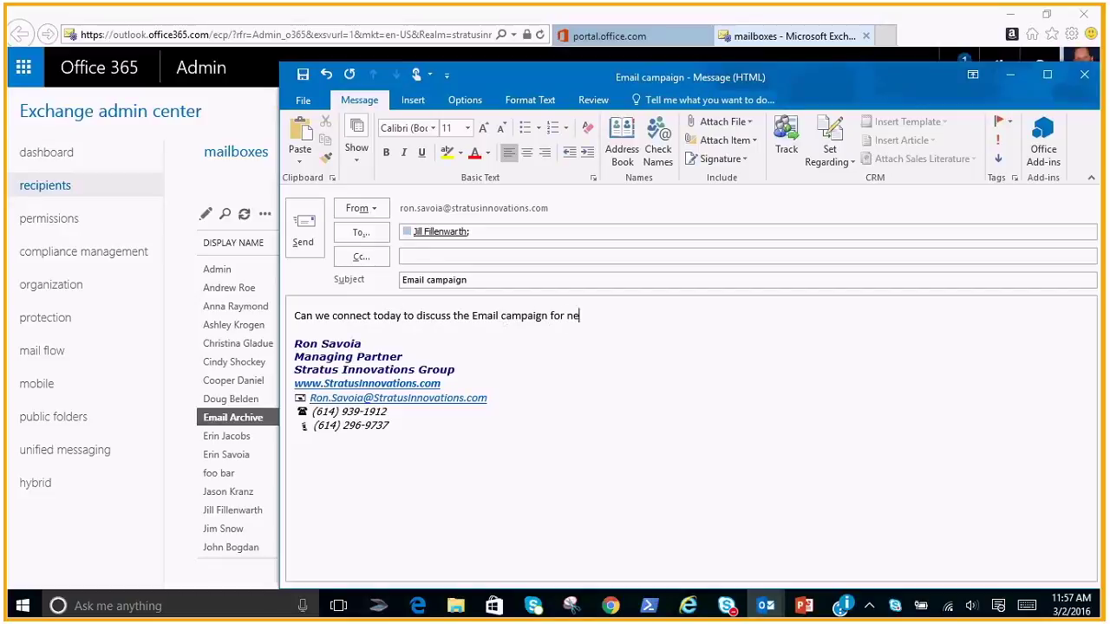
pyautogui.write('xt week?')
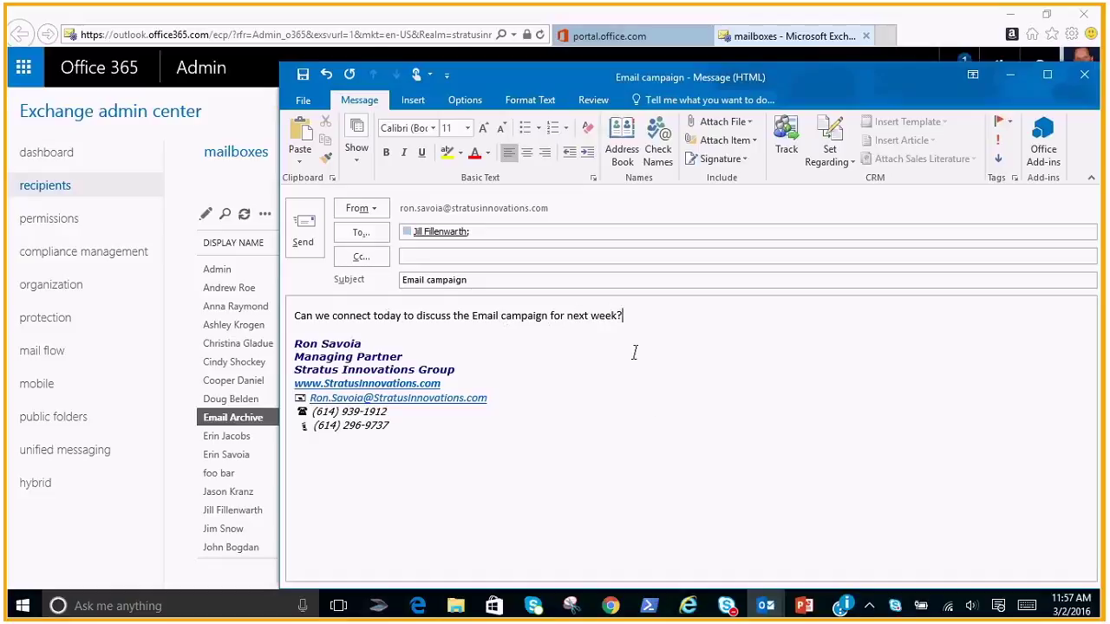
pyautogui.click(303, 240)
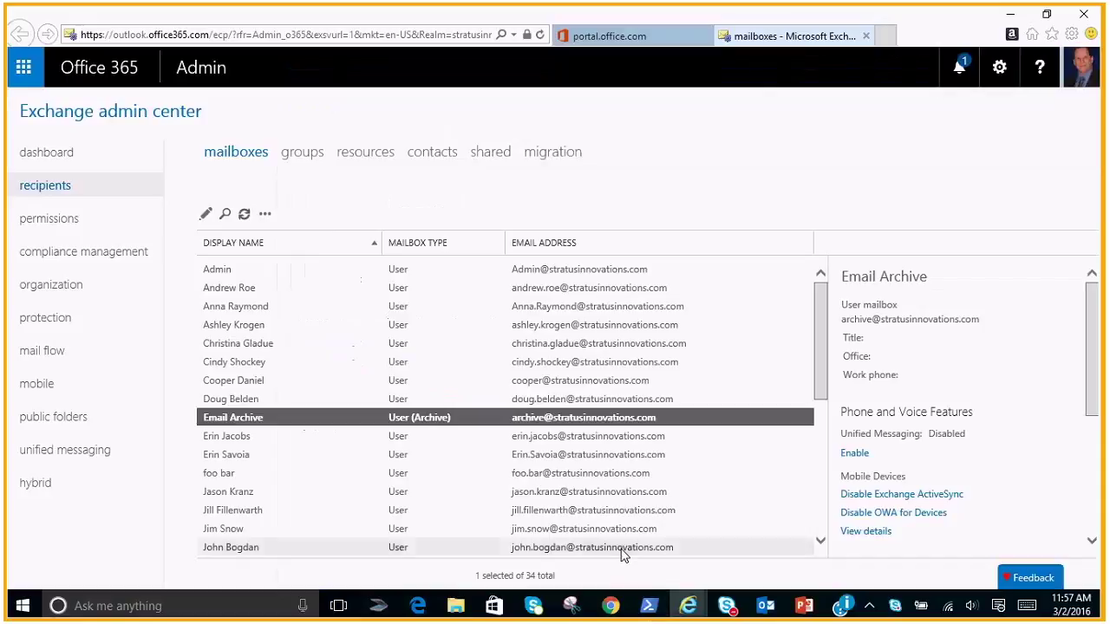
# Switch to Outlook on the web and check which mailbox is signed in via the profile avatar
pyautogui.hotkey('alt', 'Tab')
pyautogui.hotkey('alt', 'Tab')
pyautogui.hotkey('alt', 'Tab')
pyautogui.hotkey('alt', 'Tab')
pyautogui.hotkey('alt', 'Tab')
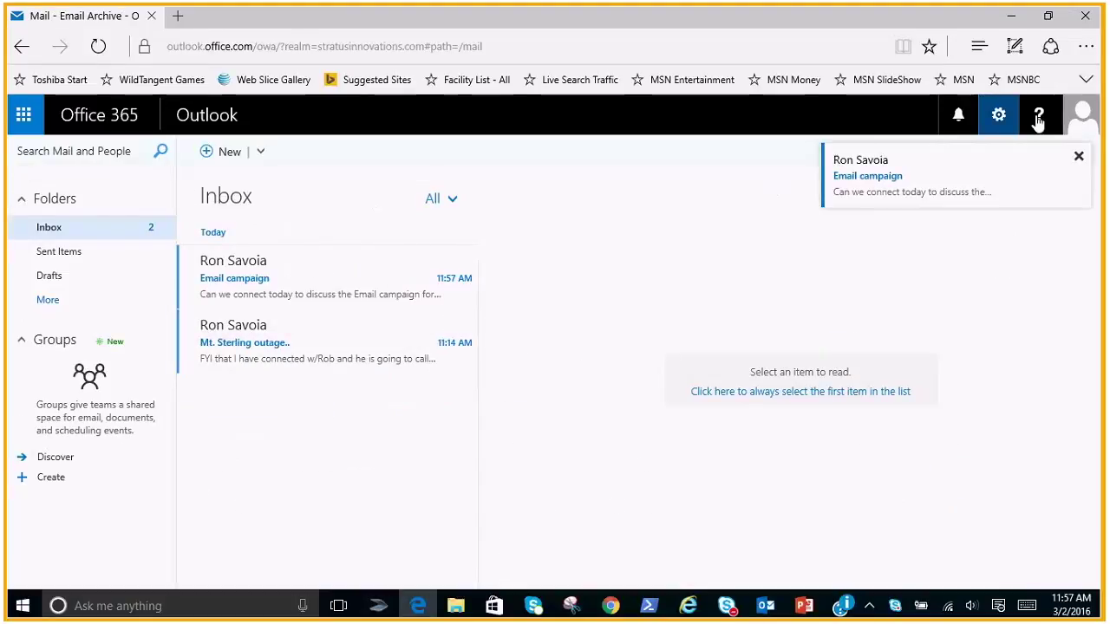
pyautogui.click(1081, 115)
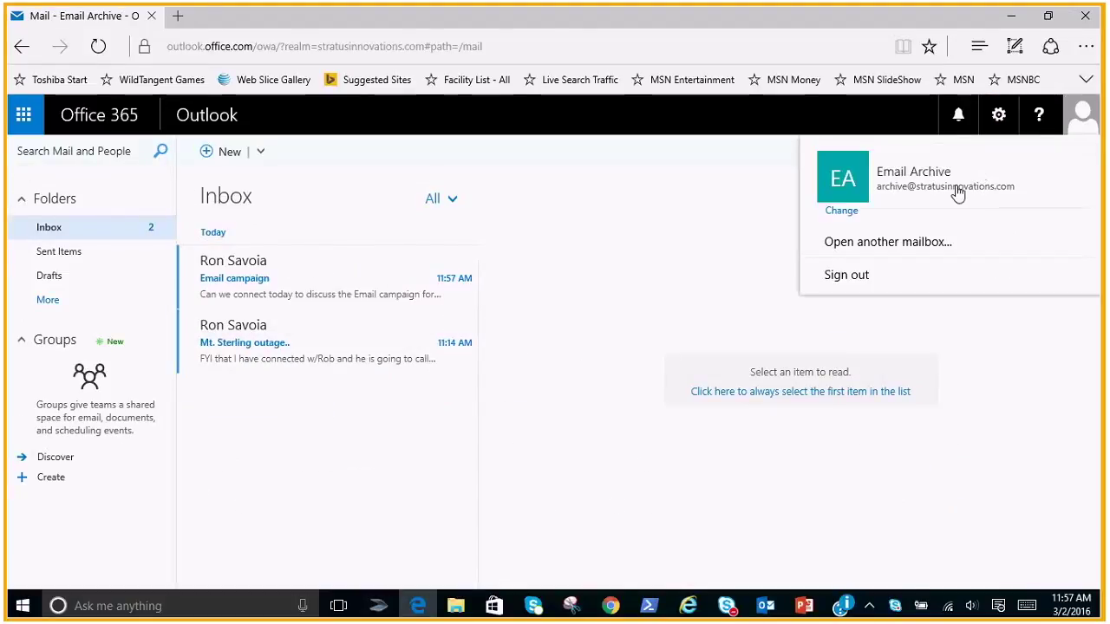